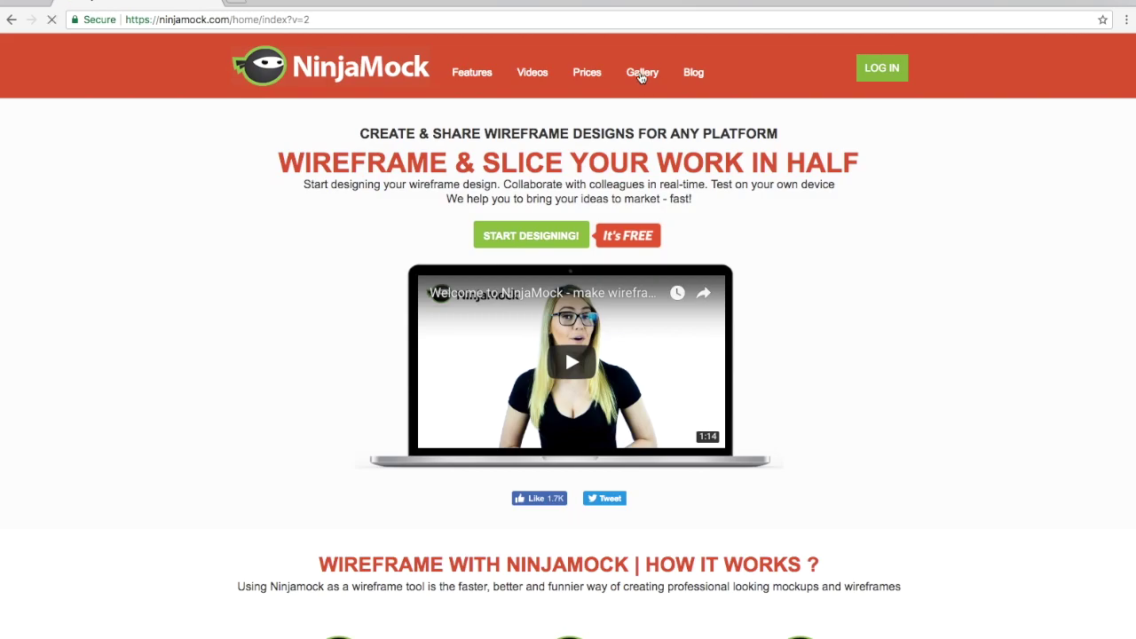
- Open the NinjaMock Gallery and scroll to the Bitcoin, HR education and Shopping App examples
click(641, 74)
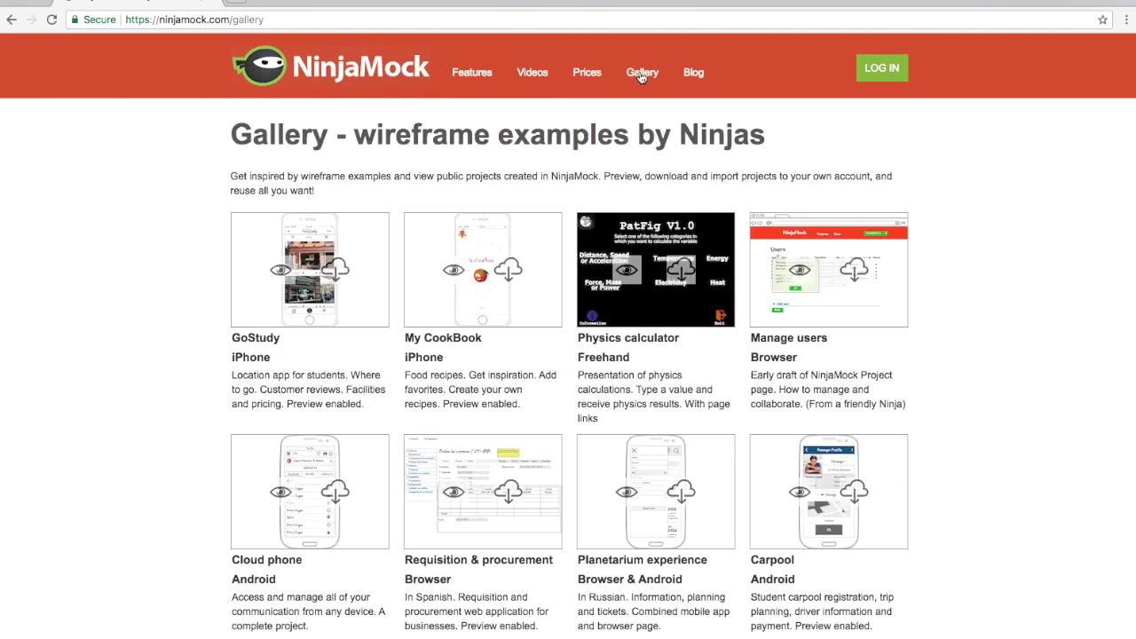
scroll(572, 173, down, 2)
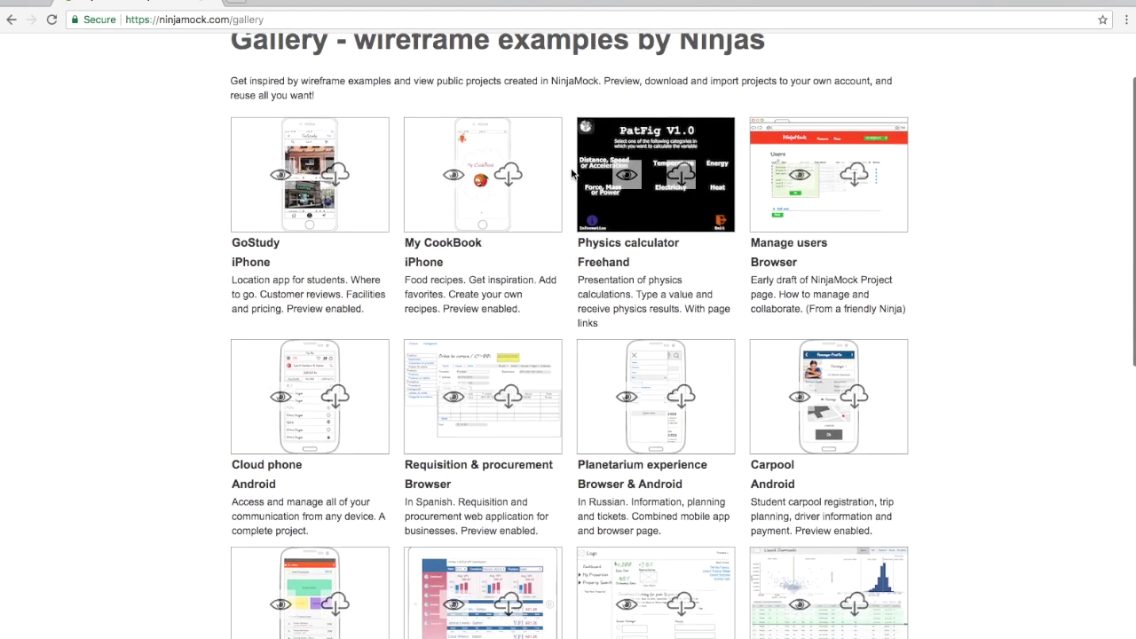
scroll(572, 173, down, 5)
scroll(571, 173, down, 2)
scroll(572, 173, down, 3)
scroll(571, 168, down, 2)
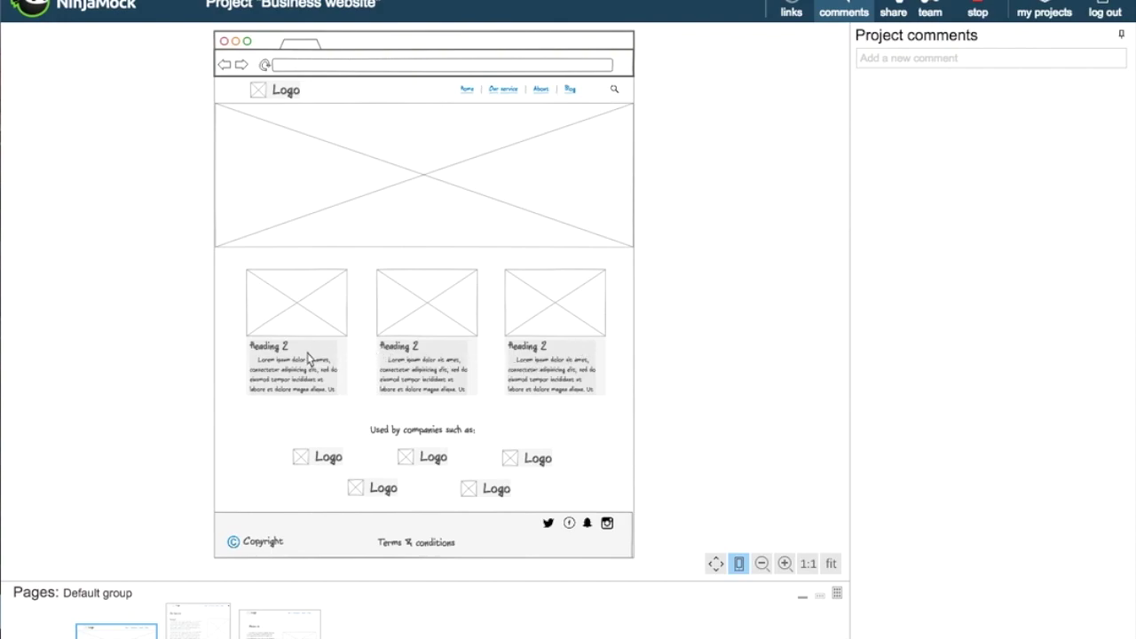
- Scroll back to the top and zoom in on the Business website home page wireframe
scroll(306, 357, up, 1)
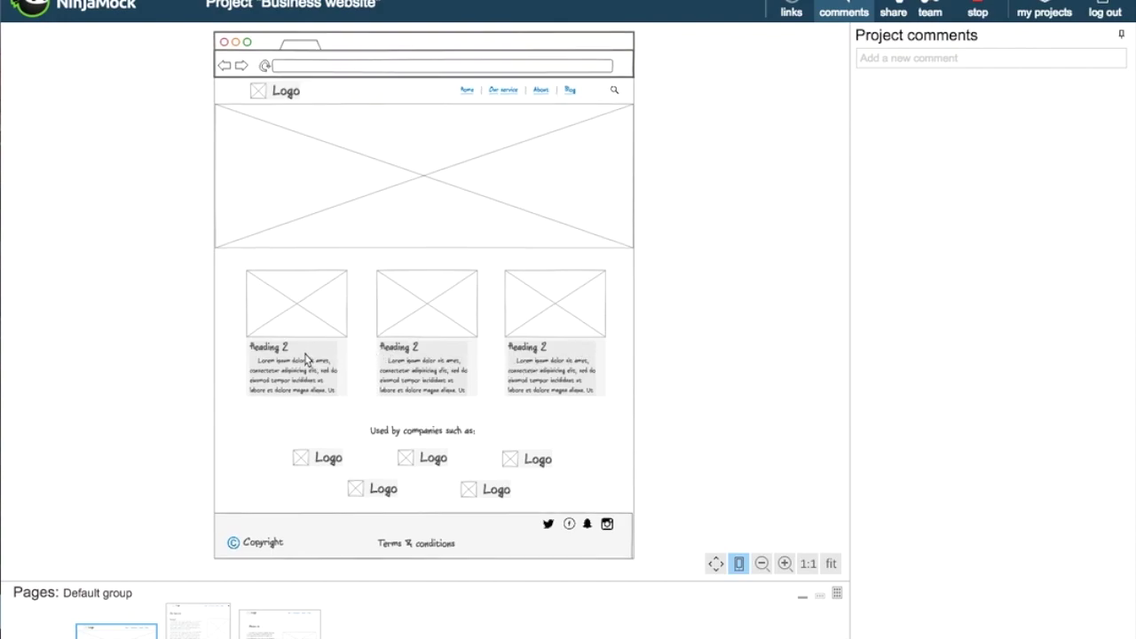
scroll(305, 358, up, 1)
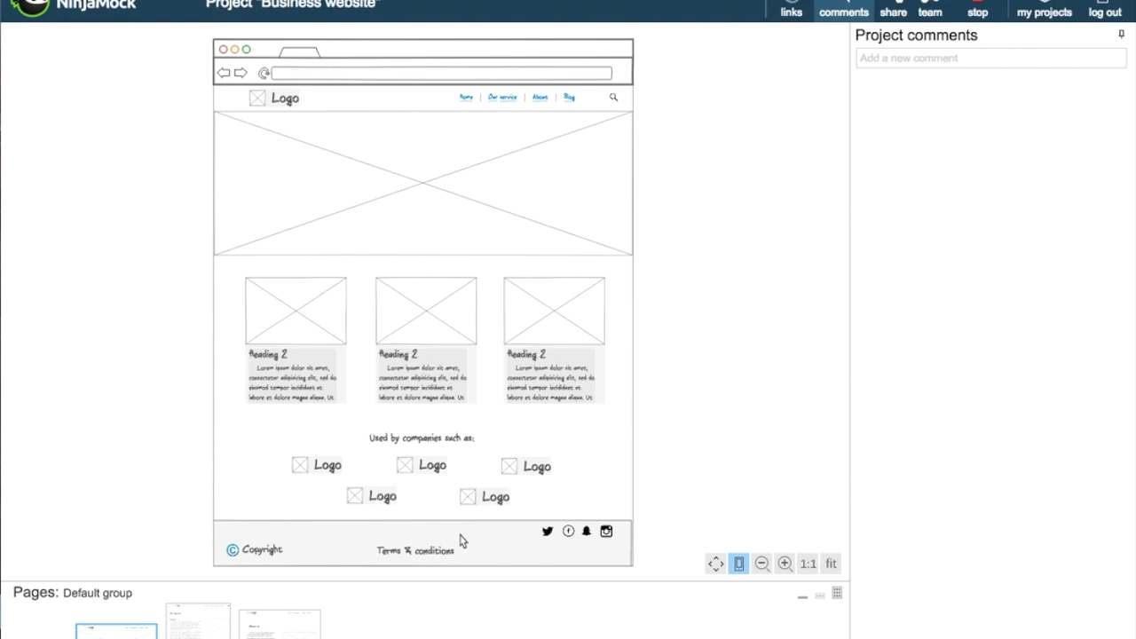
click(785, 563)
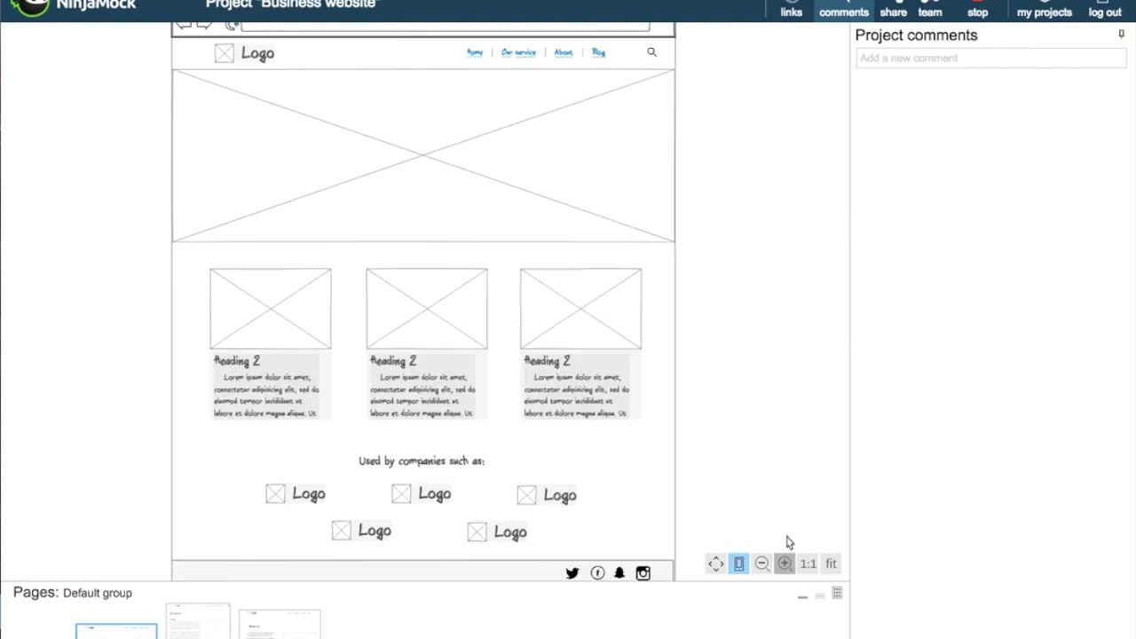
- Browse the Our Service page preview, scrolling through its wireframe
click(521, 55)
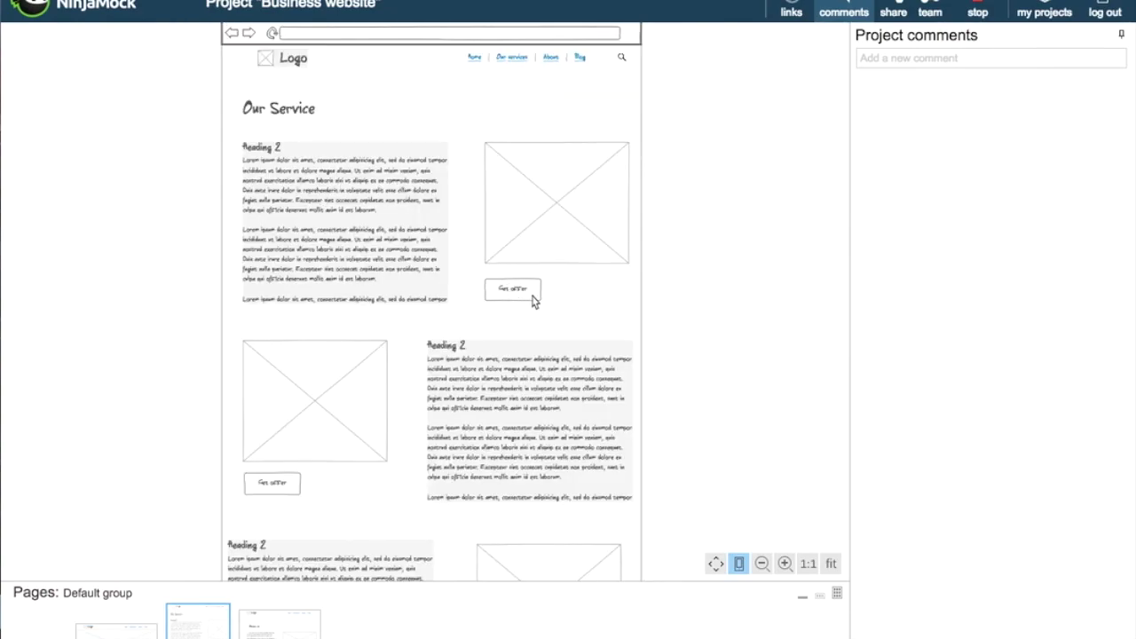
scroll(532, 302, down, 2)
scroll(533, 302, down, 2)
scroll(532, 302, down, 1)
scroll(532, 302, down, 1)
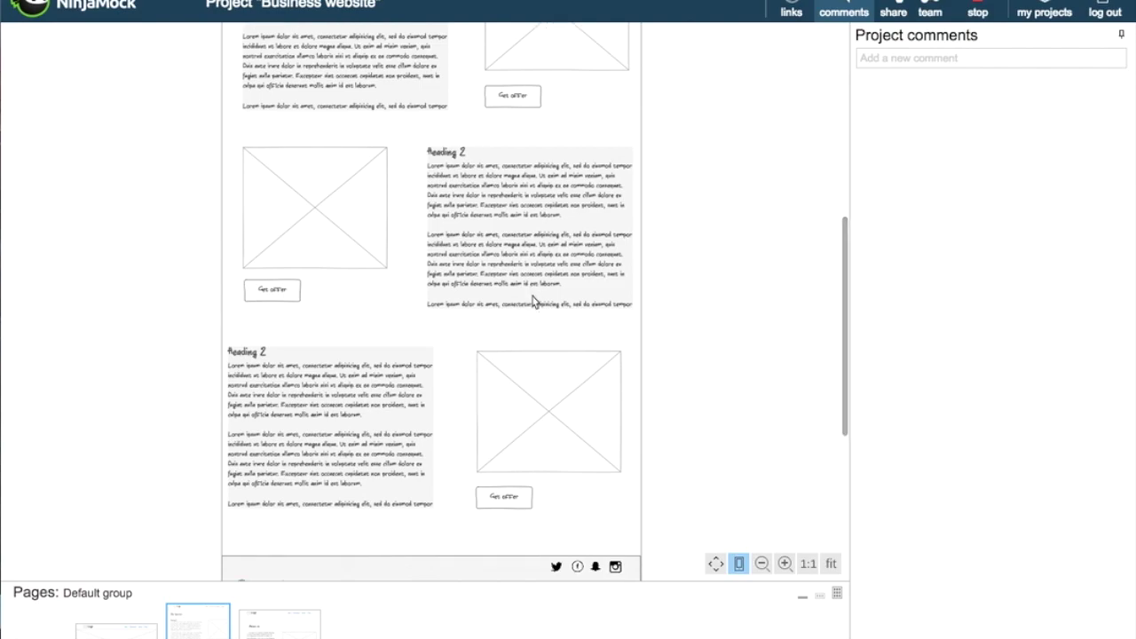
scroll(532, 302, down, 1)
scroll(661, 394, up, 1)
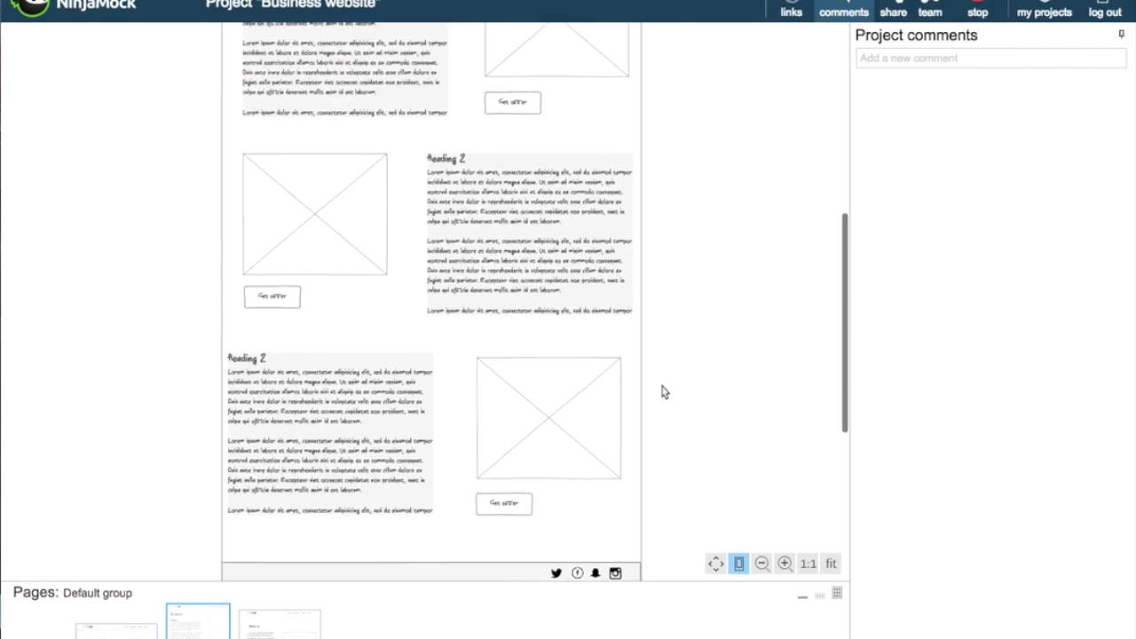
scroll(661, 394, up, 3)
scroll(661, 394, up, 2)
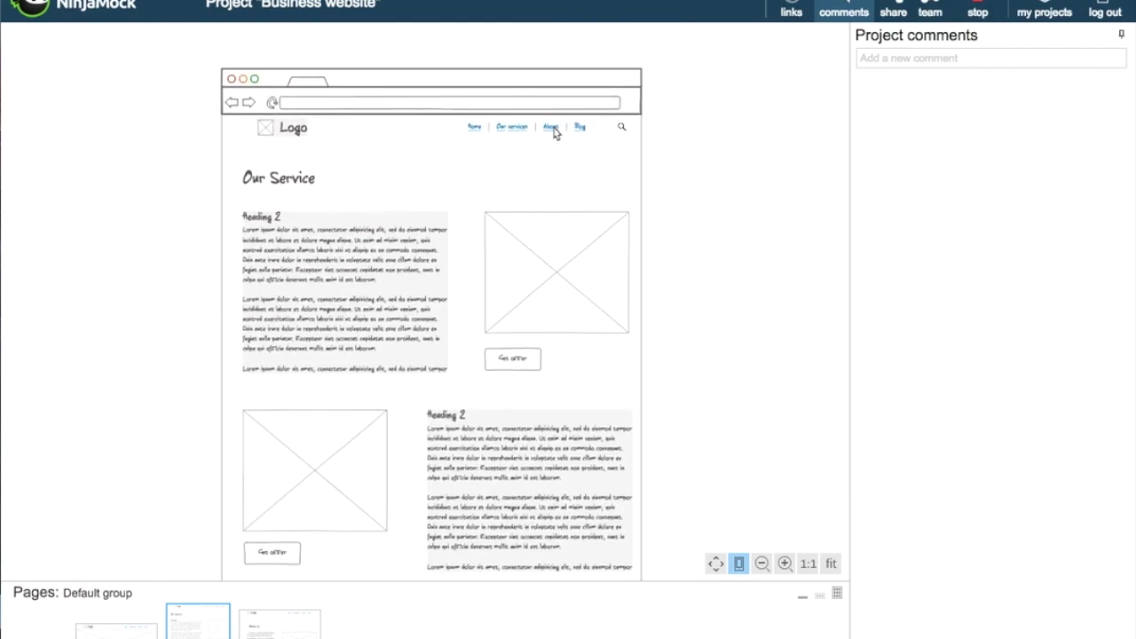
- View the About us page enlarged, then leave preview for the editor
click(551, 128)
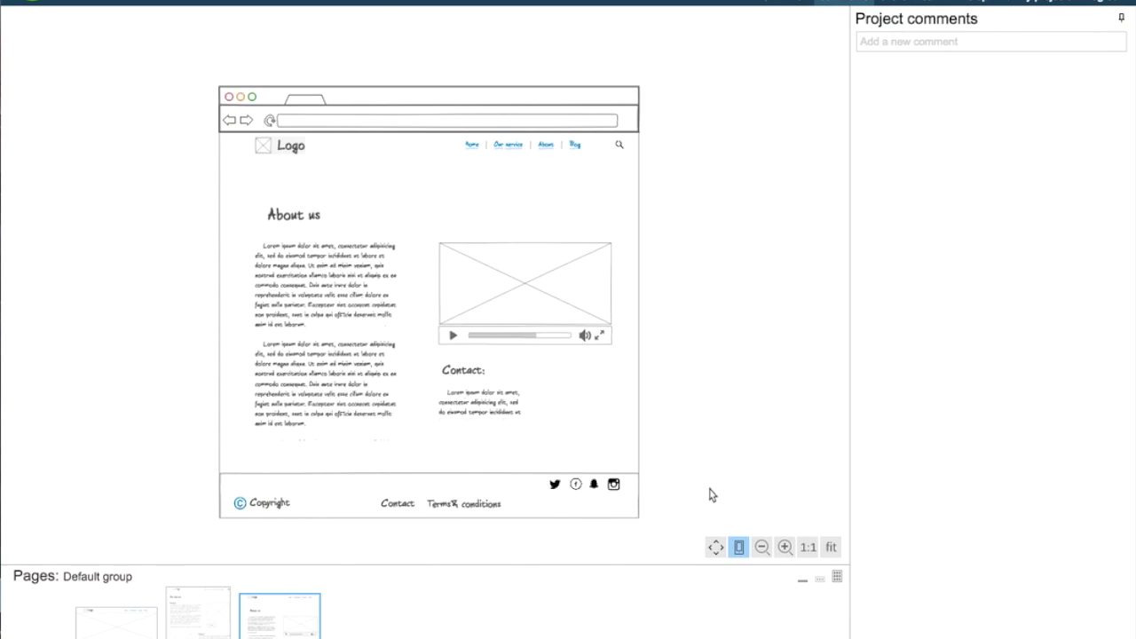
click(784, 547)
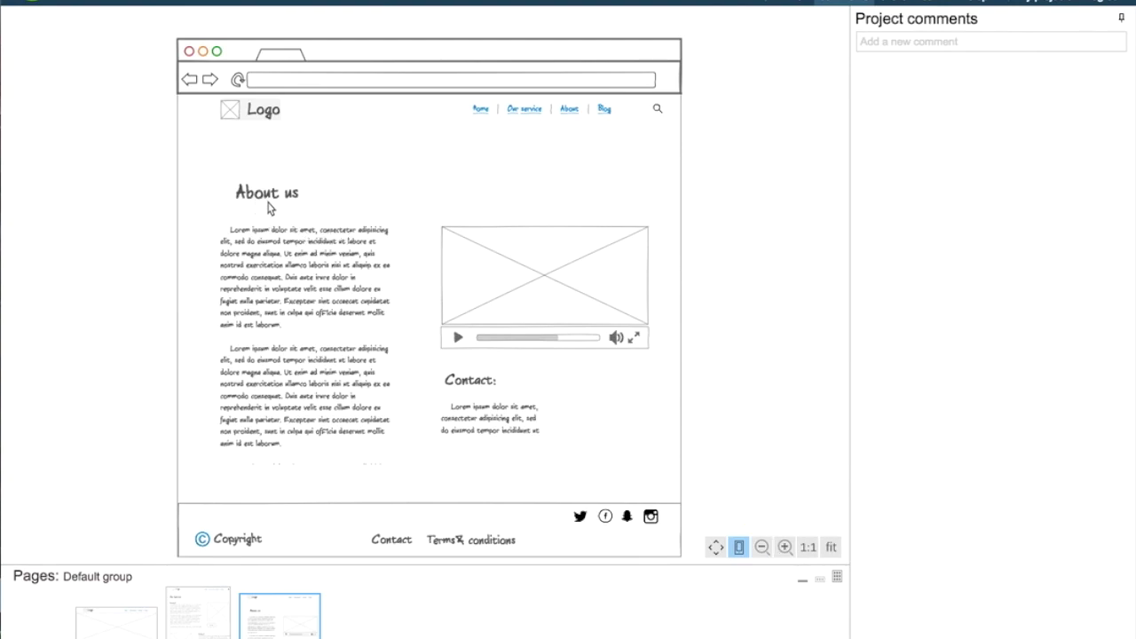
click(486, 112)
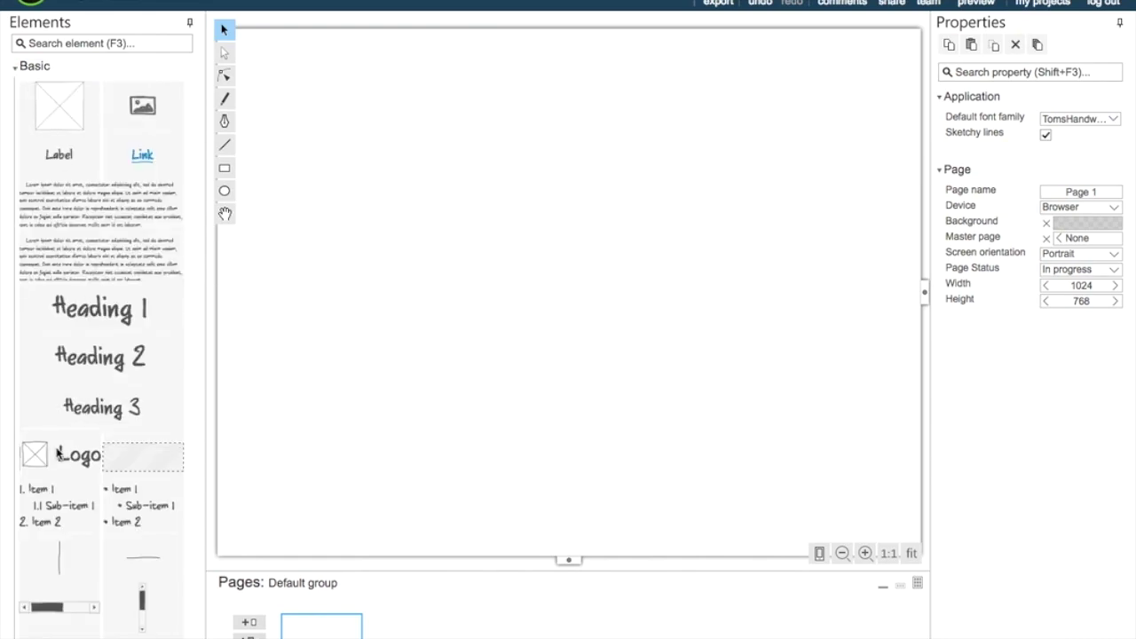
- Place a Logo at top left and a shortened link bar at top right
mouse_move(55, 458)
mouse_down()
mouse_move(282, 101)
mouse_move(280, 50)
mouse_up()
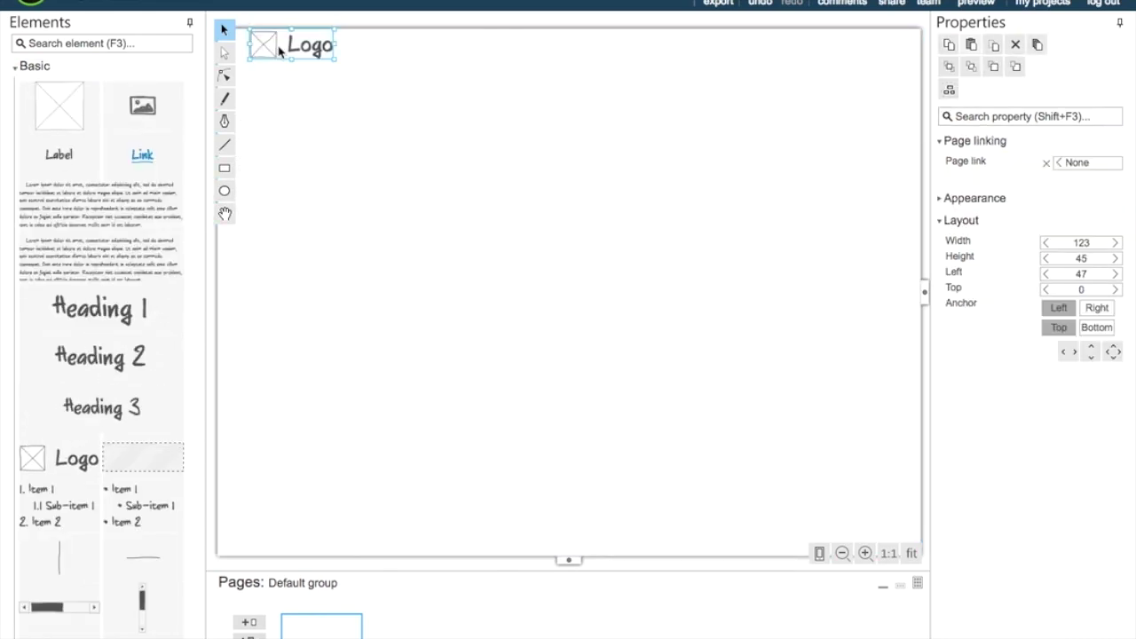
click(20, 69)
click(28, 88)
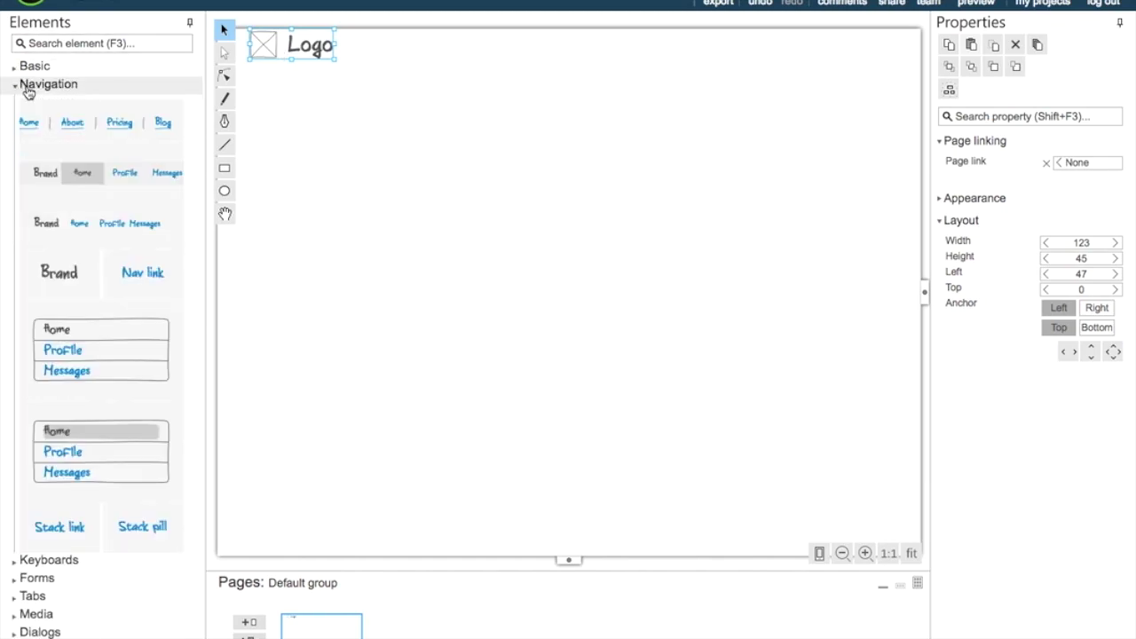
mouse_move(29, 122)
mouse_down()
mouse_move(448, 103)
mouse_move(391, 104)
mouse_up()
drag(548, 105, 414, 125)
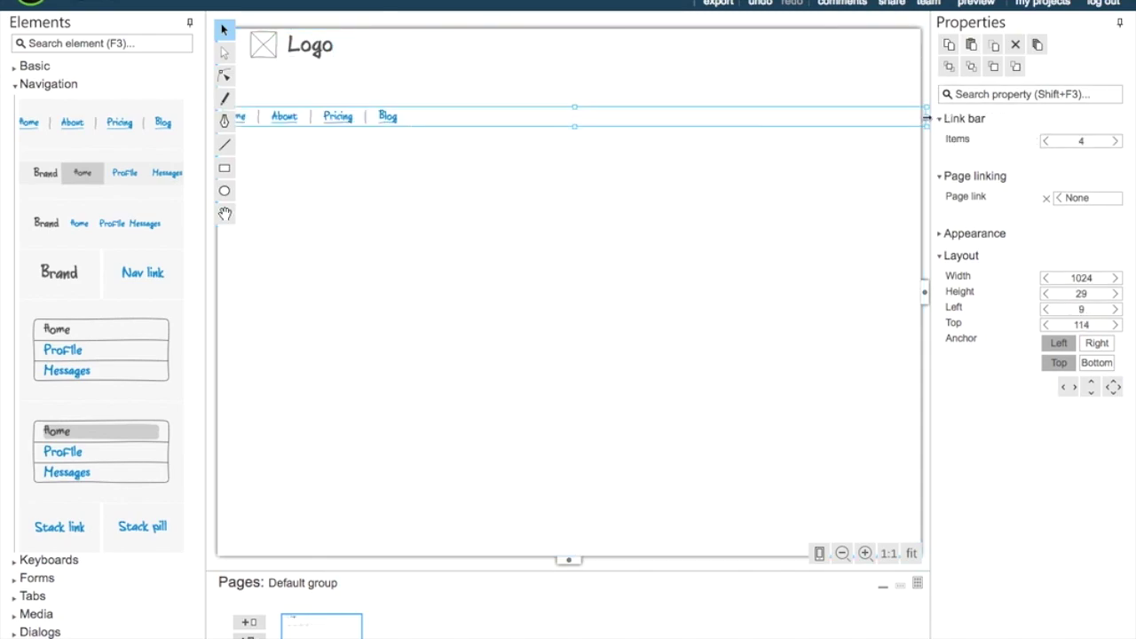
drag(926, 117, 405, 115)
drag(315, 122, 747, 52)
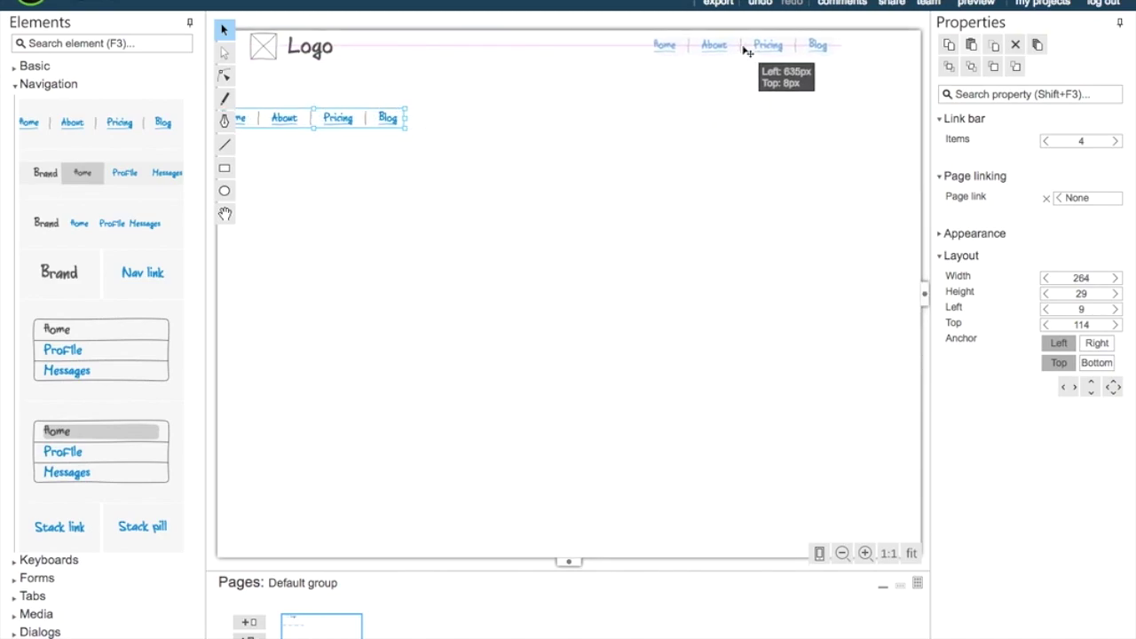
drag(748, 53, 747, 52)
- Rename the Pricing link to 'Our services' and widen the bar so Blog shows
click(753, 74)
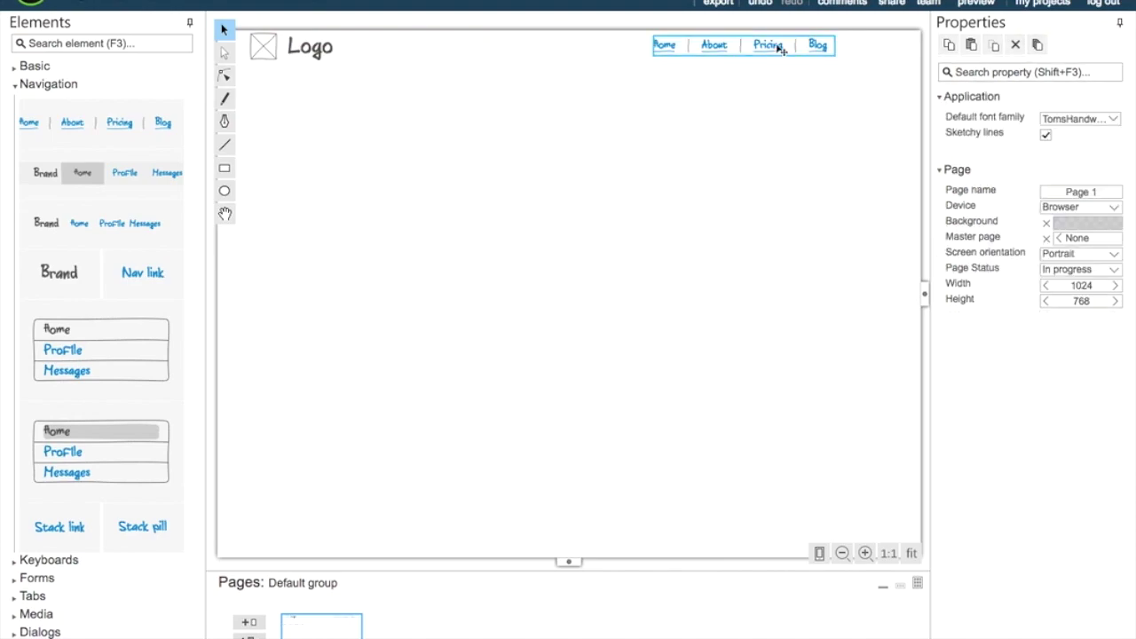
double_click(775, 48)
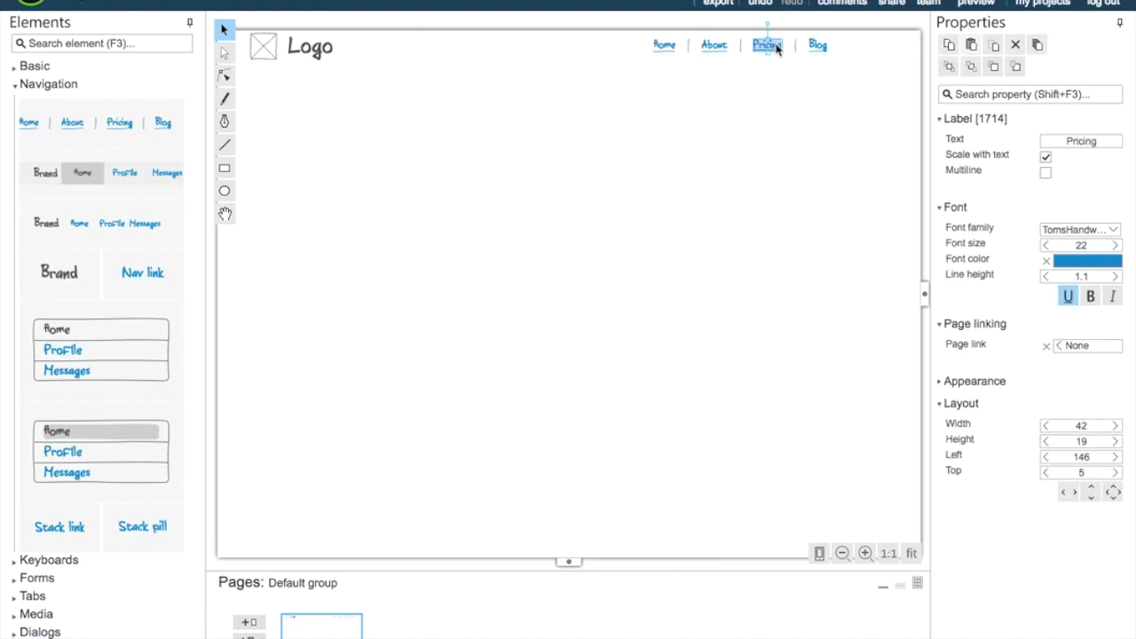
text(Our services)
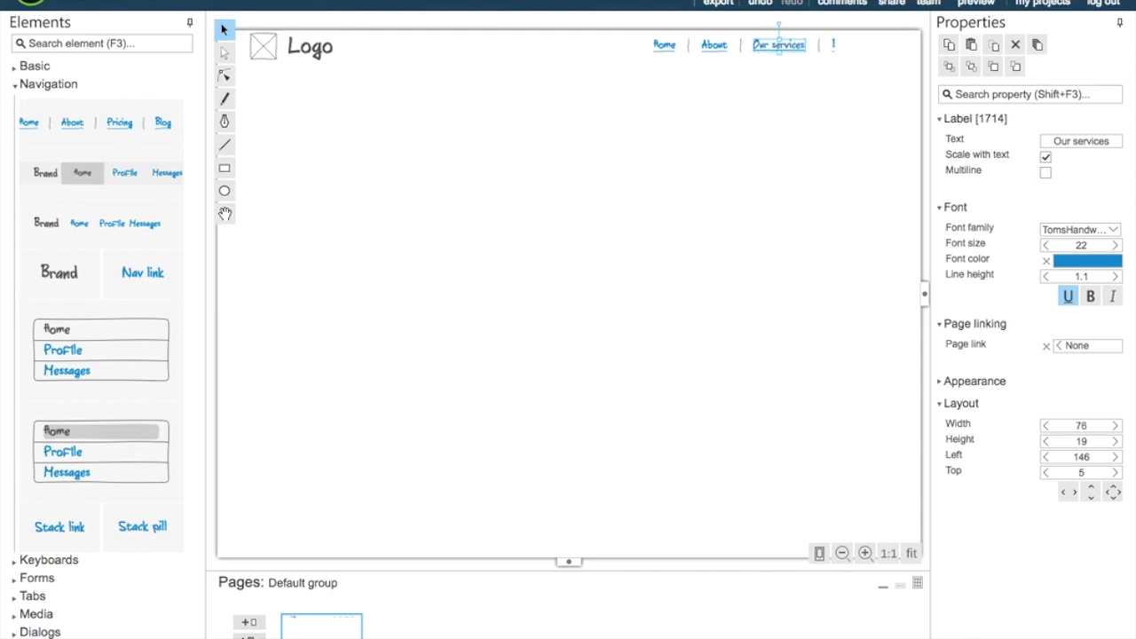
key(Return)
click(798, 74)
click(754, 45)
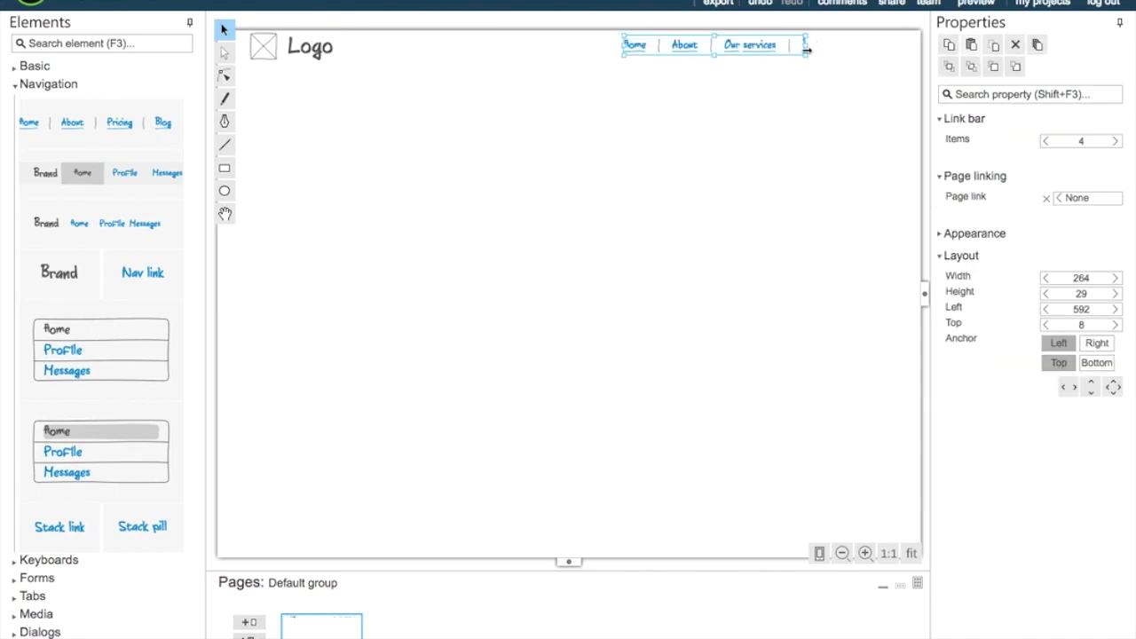
drag(812, 44, 850, 44)
click(817, 84)
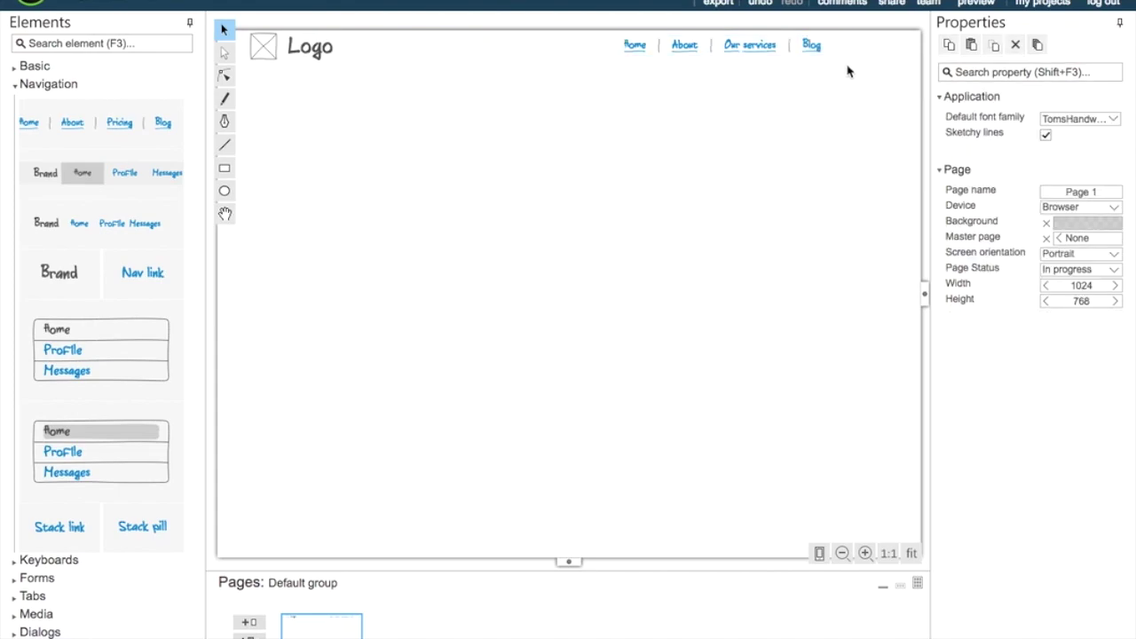
- Add an IconFinder magnifier icon beside the Blog link, shrunk to fit the header
click(19, 69)
mouse_move(140, 106)
mouse_down()
mouse_move(688, 109)
mouse_move(901, 59)
mouse_up()
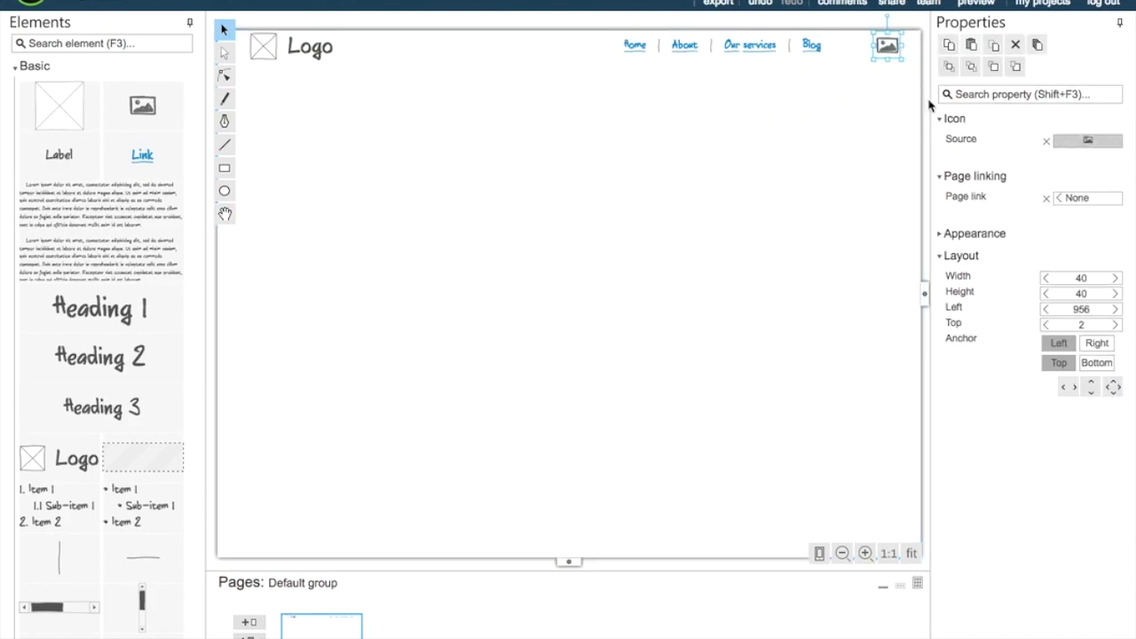
click(1071, 145)
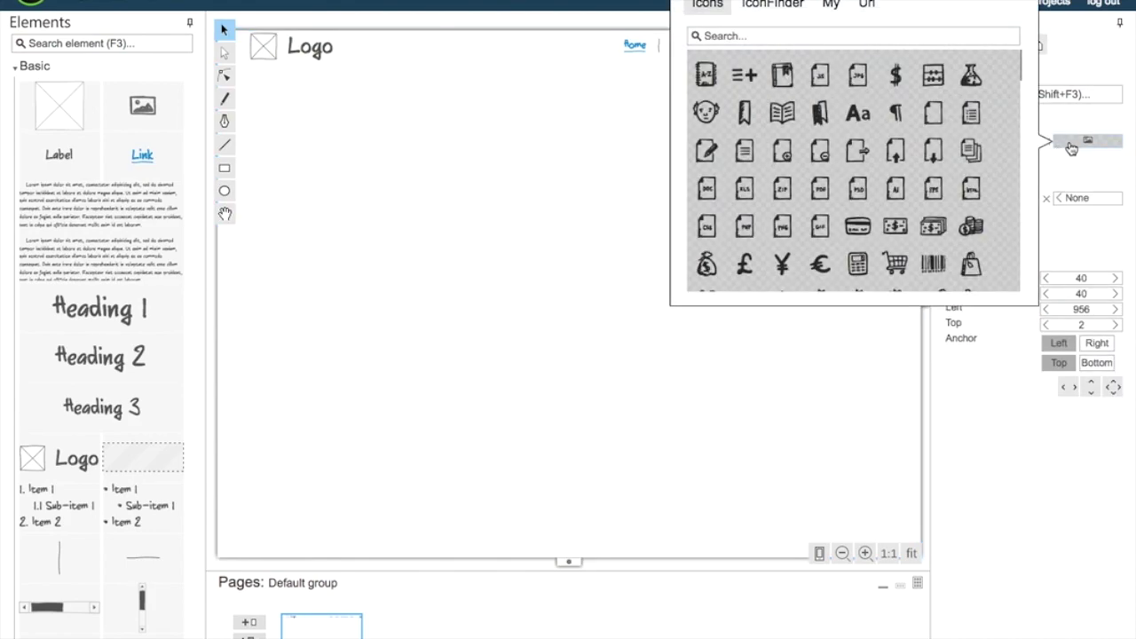
click(782, 5)
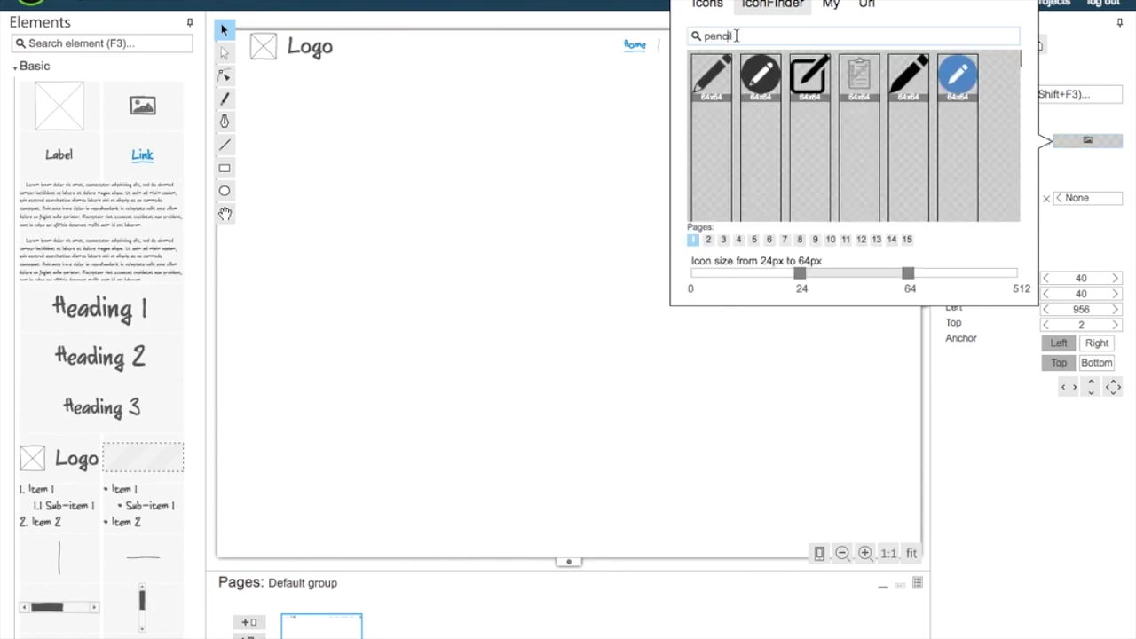
text(search)
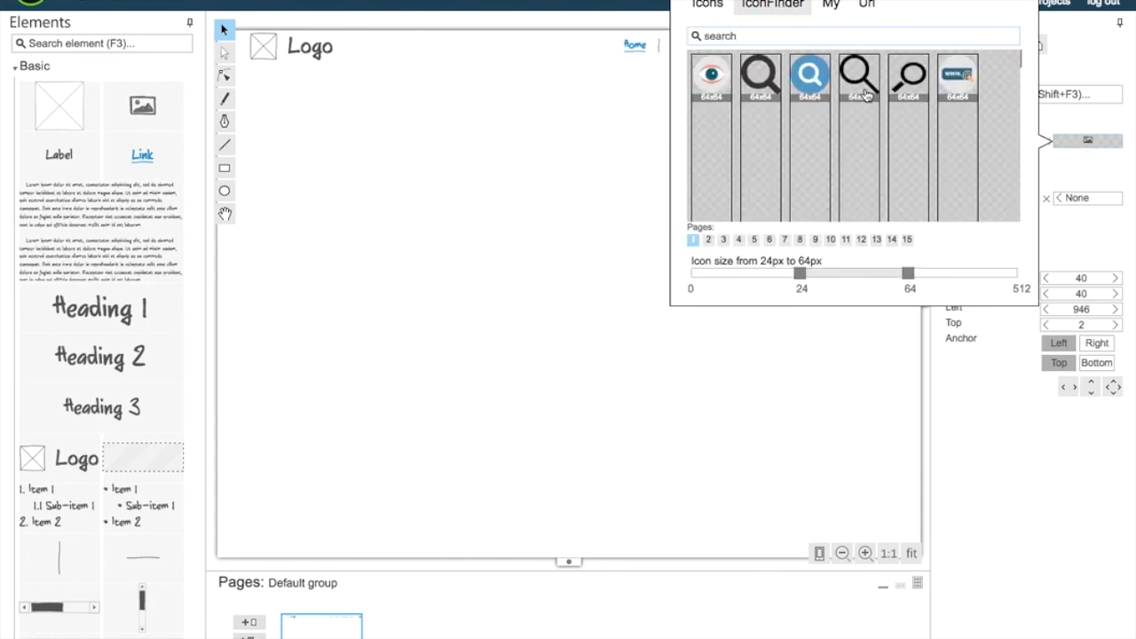
click(871, 96)
drag(867, 33, 874, 42)
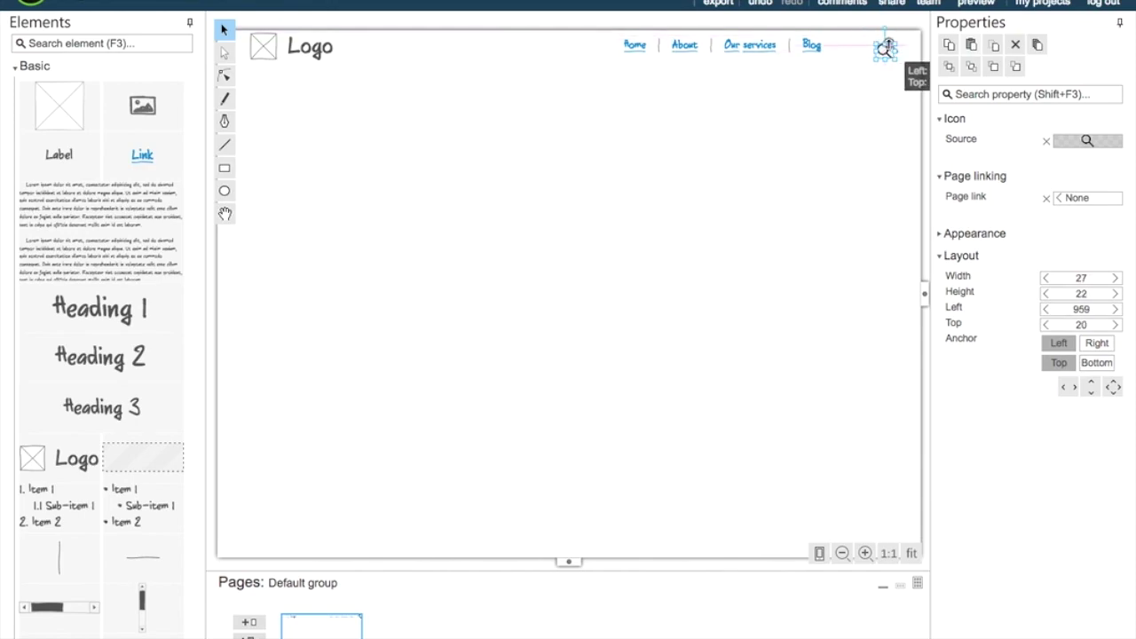
drag(885, 51, 896, 51)
click(882, 85)
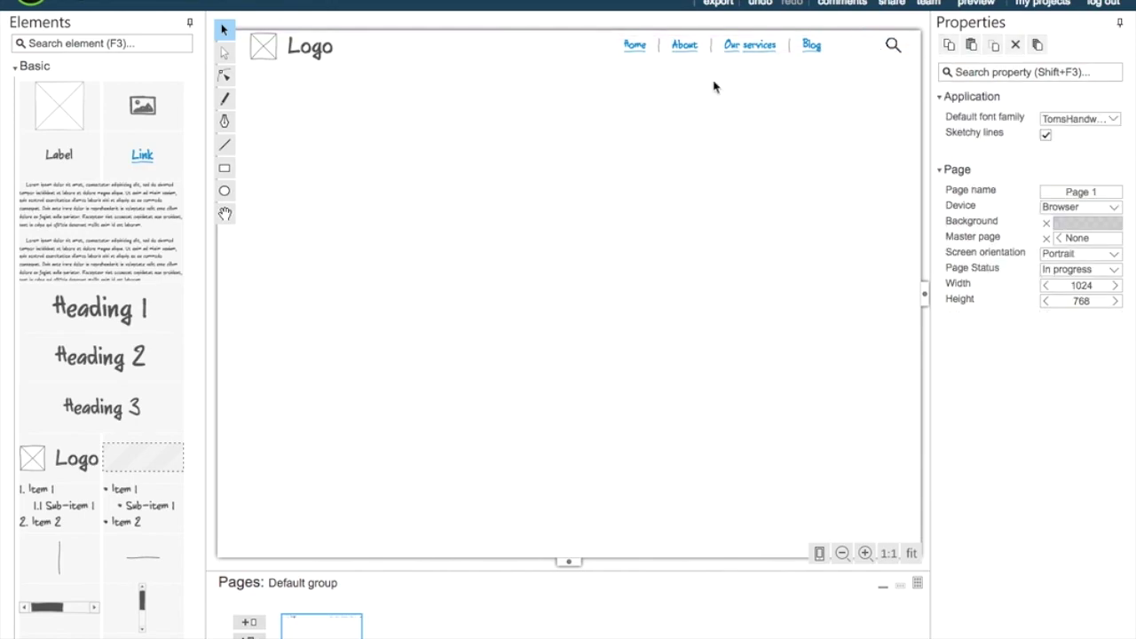
- Add a full-width cover image below the header
drag(69, 110, 923, 305)
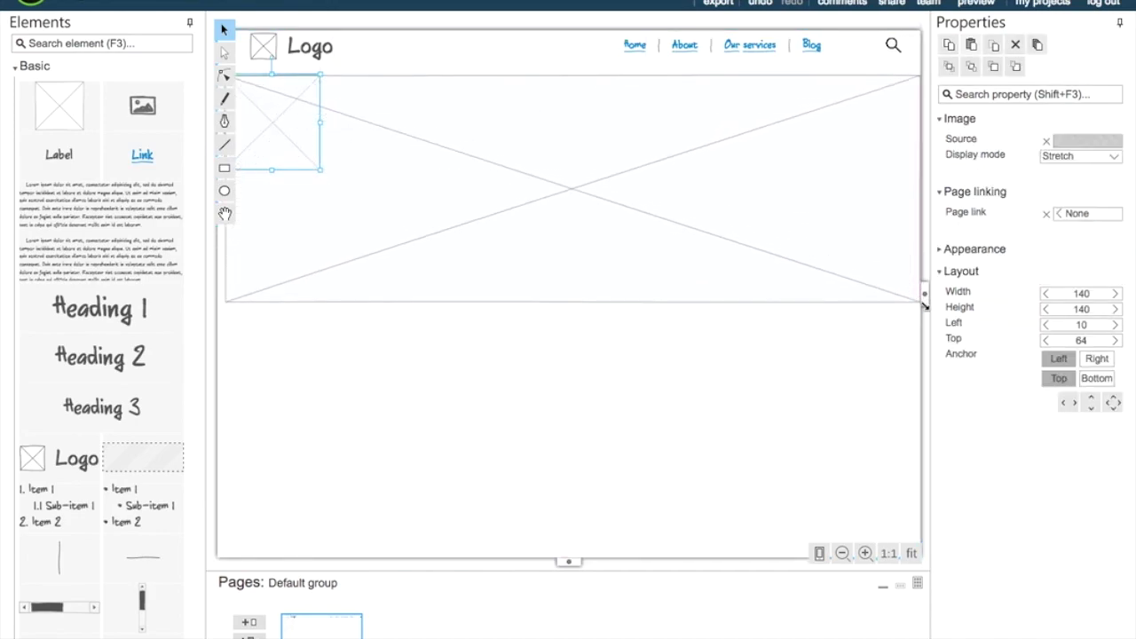
drag(923, 305, 924, 306)
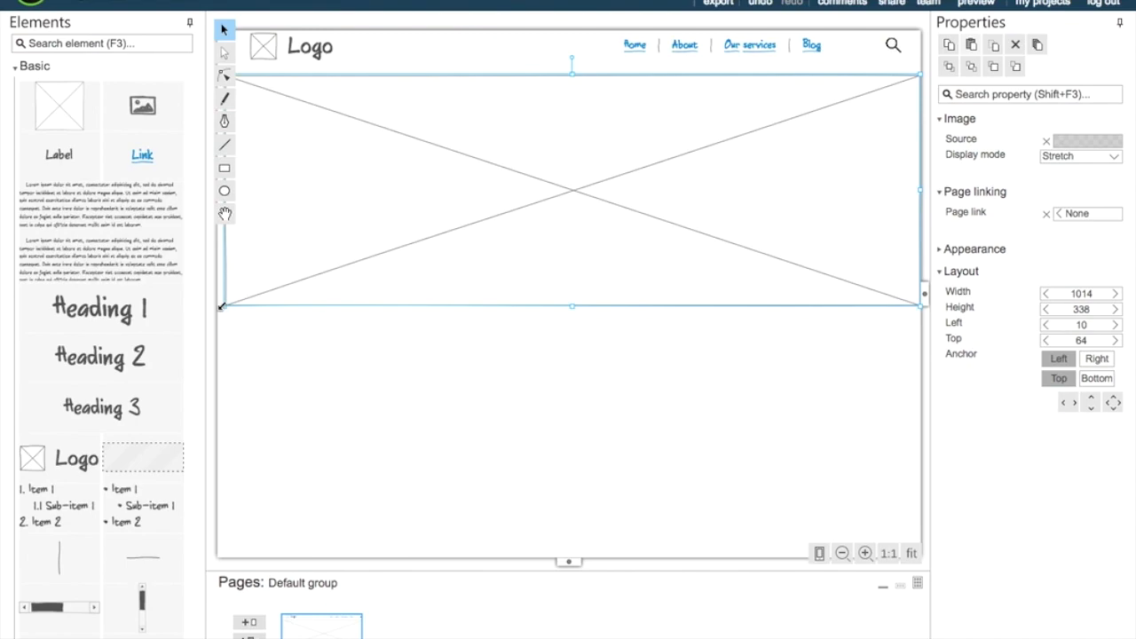
click(224, 333)
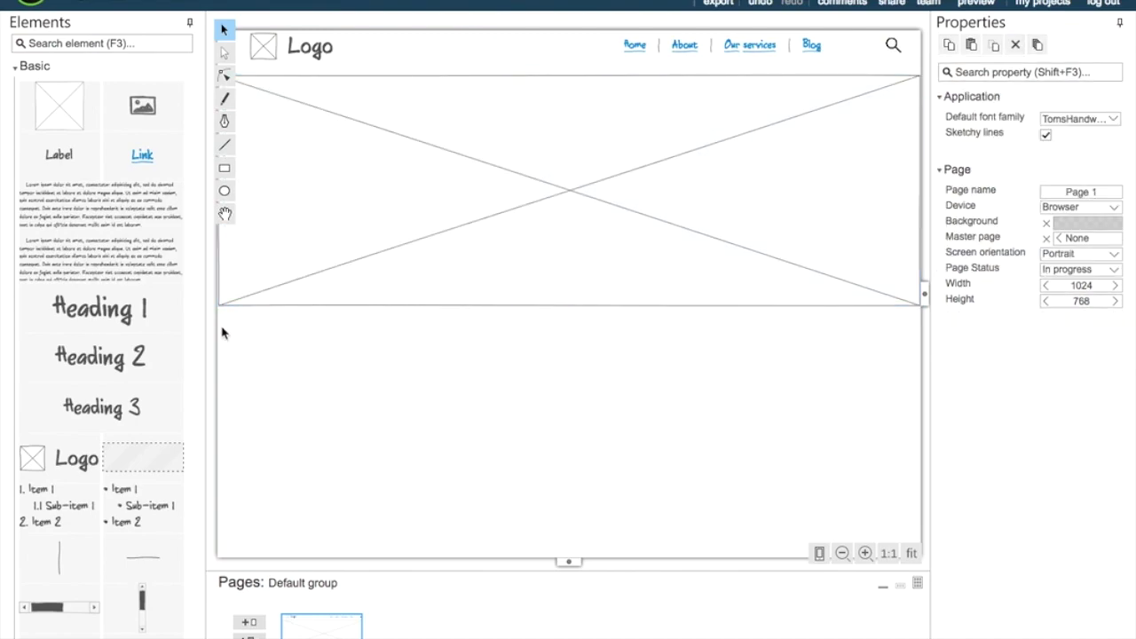
- Add a 239x154 image below the cover with a slightly smaller Heading 2 beneath
drag(51, 117, 266, 361)
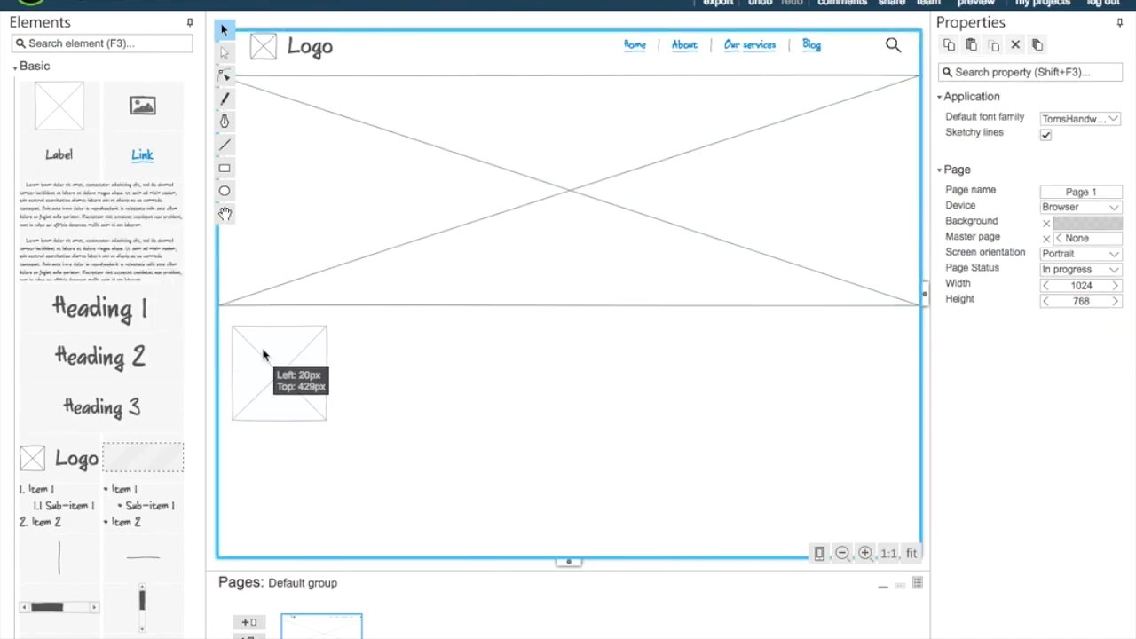
drag(346, 422, 415, 434)
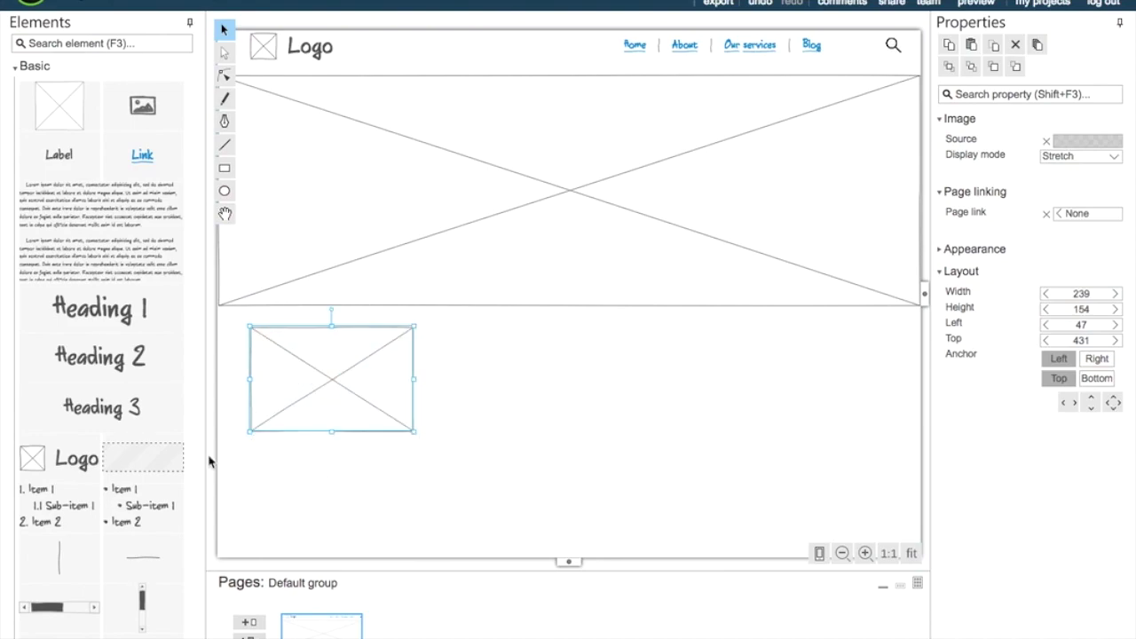
drag(91, 359, 330, 473)
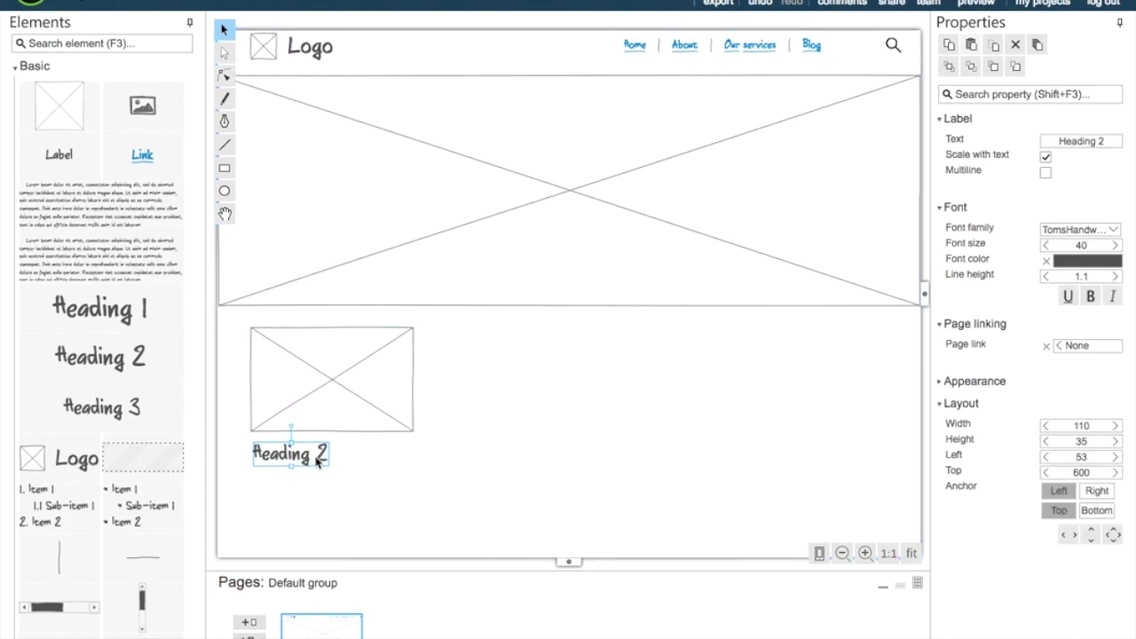
click(329, 471)
drag(330, 471, 324, 467)
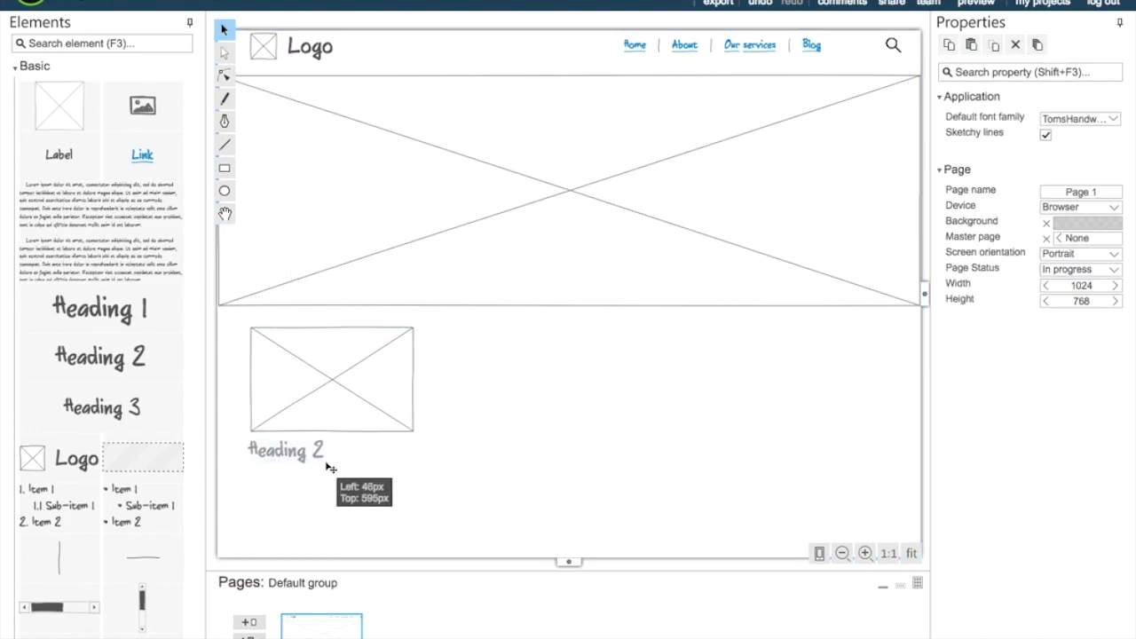
click(329, 465)
click(300, 454)
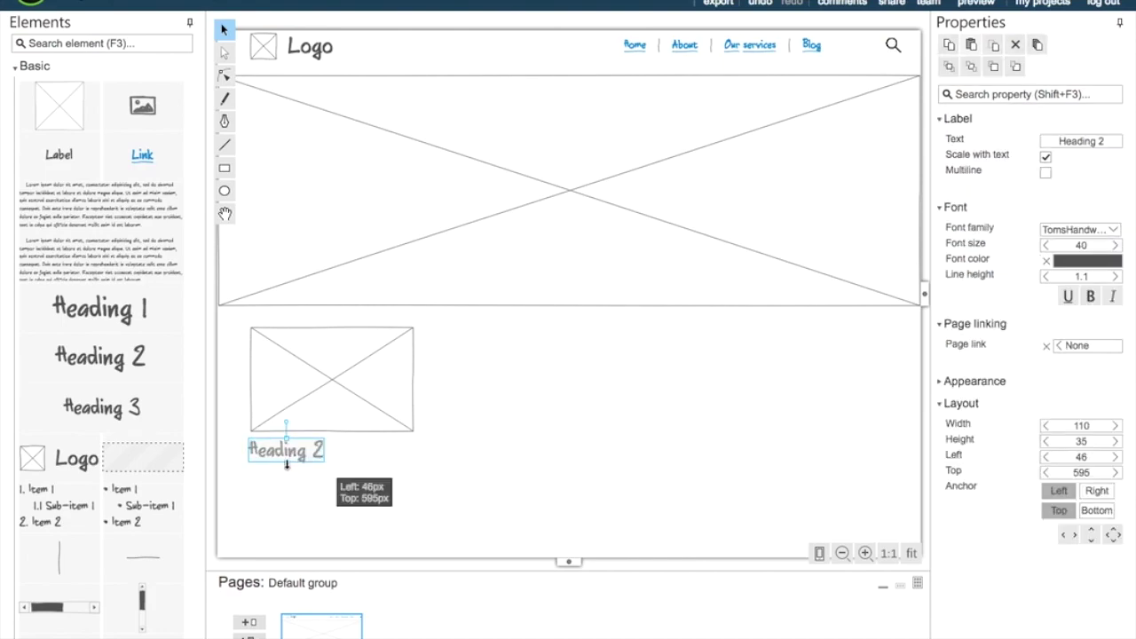
drag(287, 461, 287, 456)
- Add a column-width lorem ipsum paragraph under the Heading 2
click(356, 458)
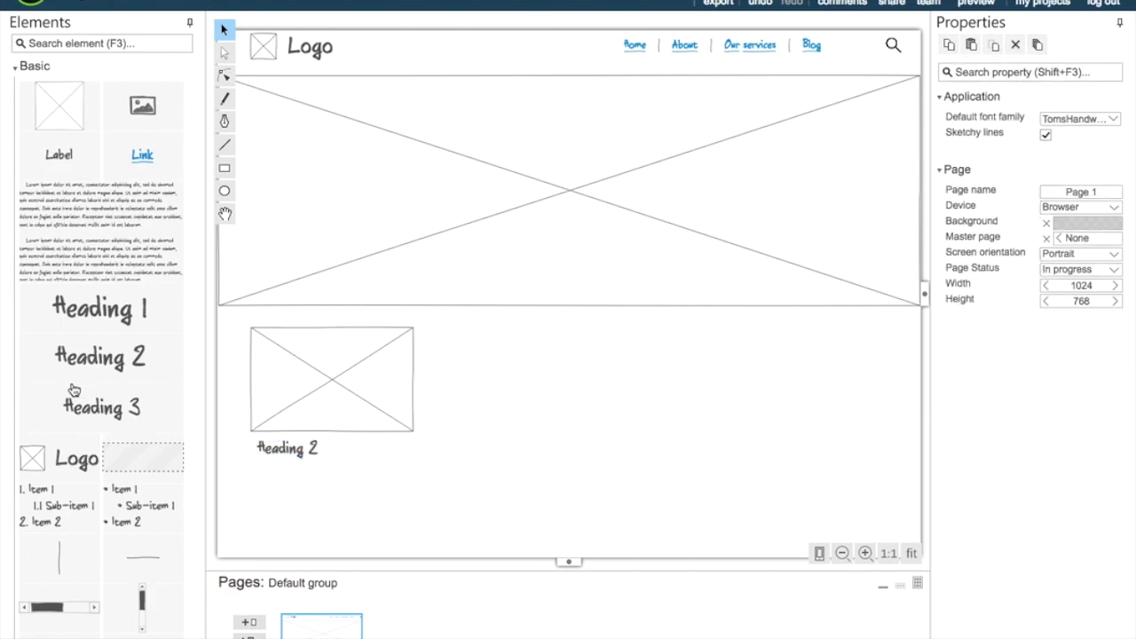
mouse_move(113, 218)
mouse_down()
mouse_move(336, 477)
mouse_move(534, 351)
mouse_up()
drag(795, 330, 624, 464)
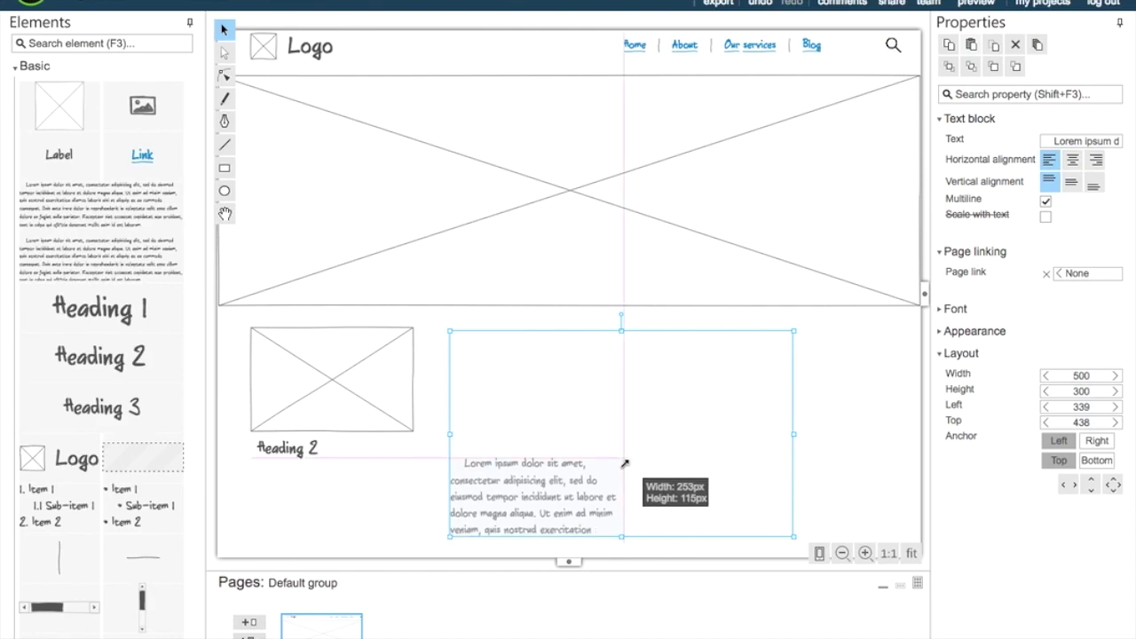
mouse_move(479, 505)
mouse_down()
mouse_move(350, 502)
mouse_move(337, 531)
mouse_up()
click(448, 508)
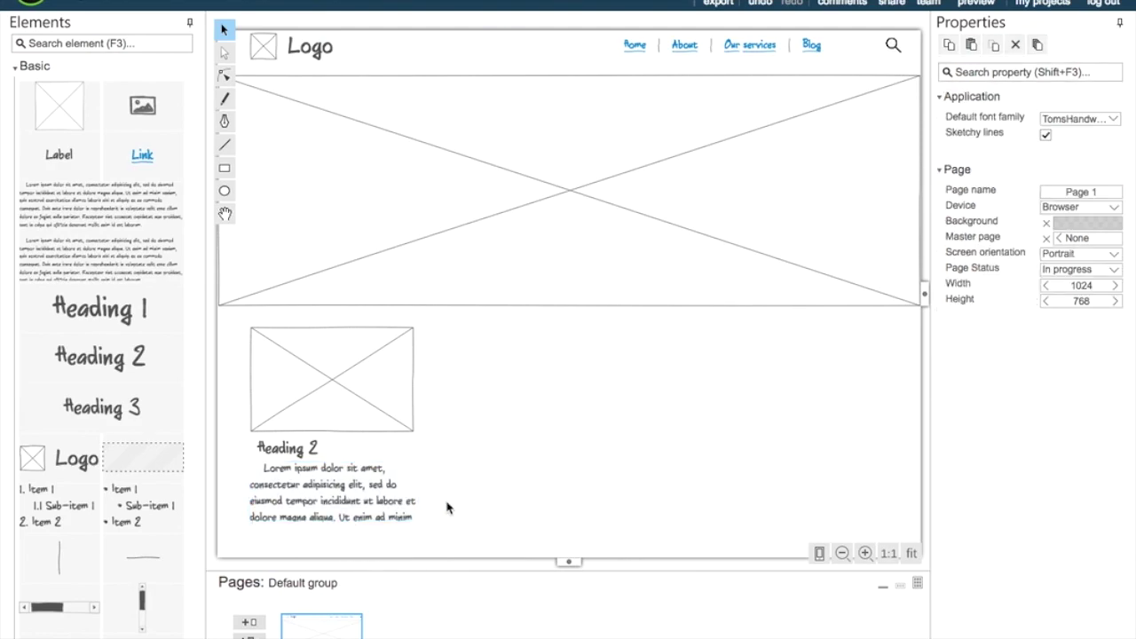
- Group the image, heading and paragraph into one column
click(360, 385)
shift+click(288, 449)
shift+click(333, 519)
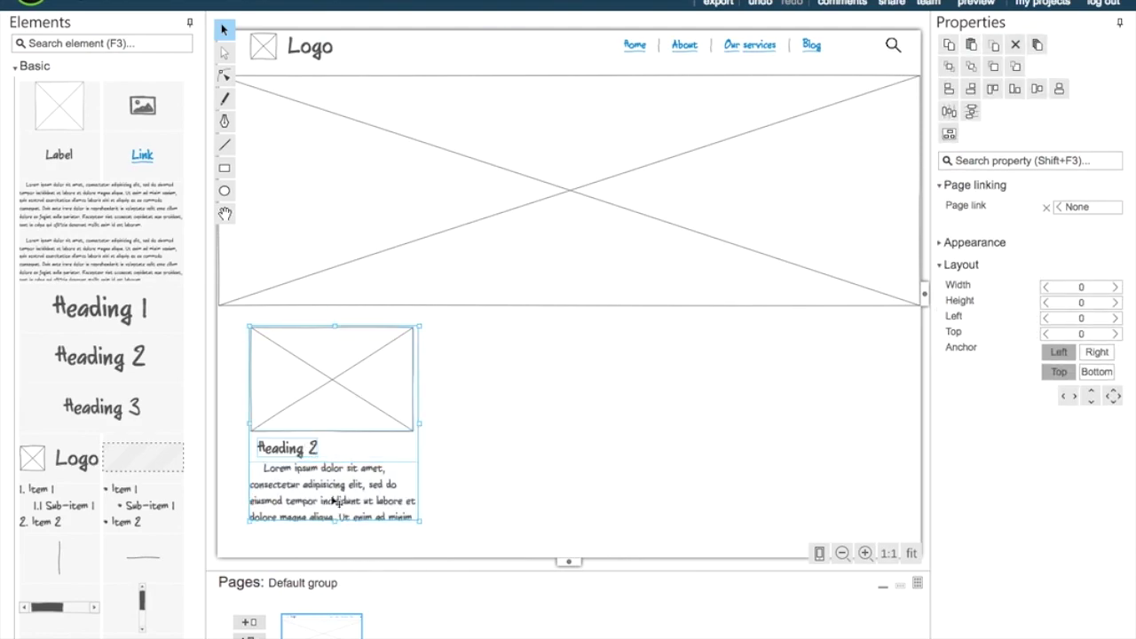
right_click(336, 503)
mouse_move(371, 614)
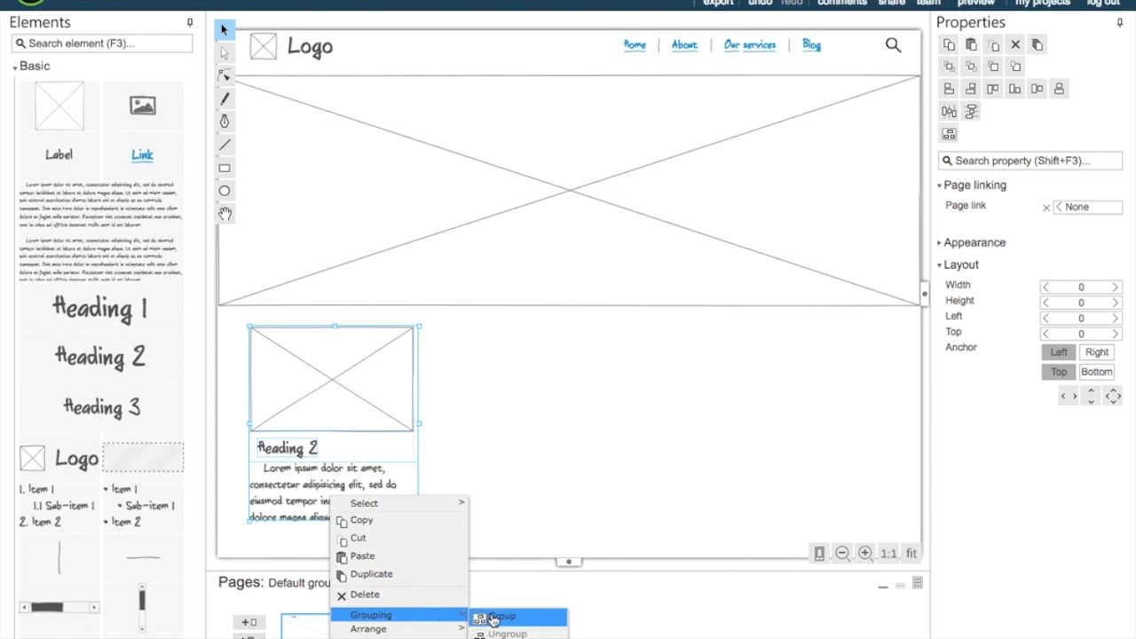
click(494, 618)
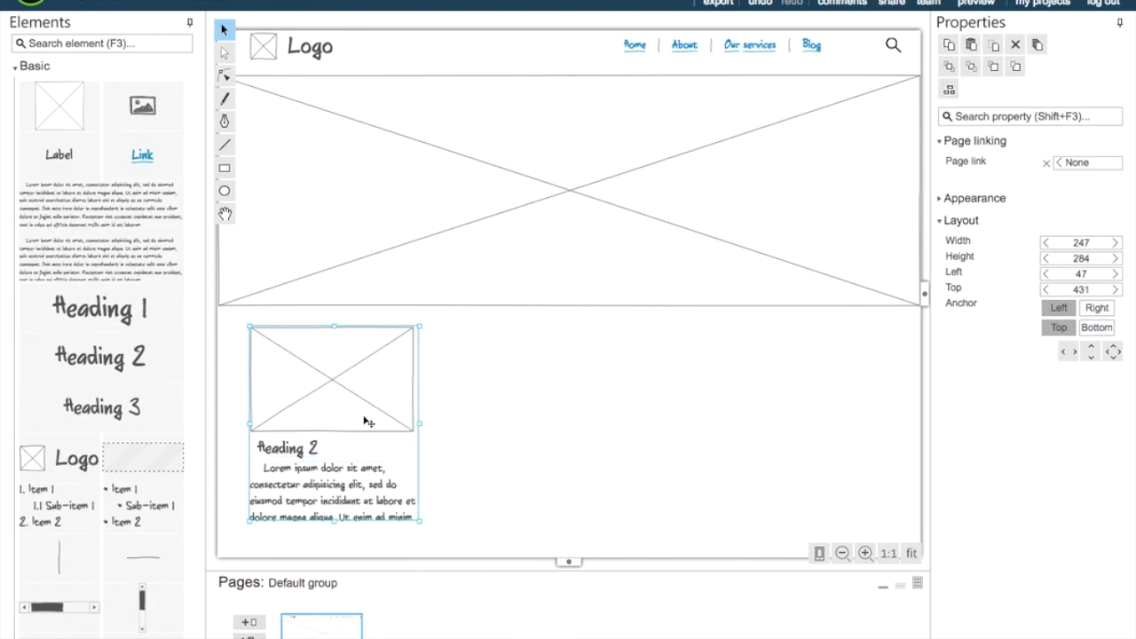
- Duplicate the column group and align the copies into three side-by-side columns
key(ctrl+d)
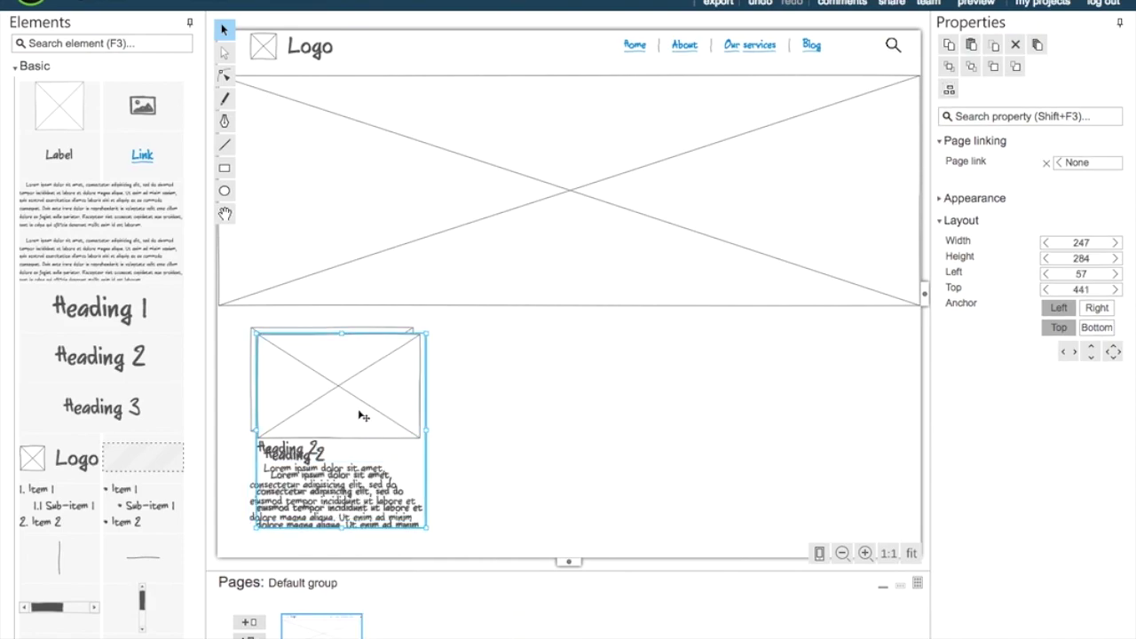
mouse_move(368, 422)
mouse_down()
mouse_move(511, 407)
mouse_move(790, 411)
mouse_move(582, 393)
mouse_up()
click(663, 437)
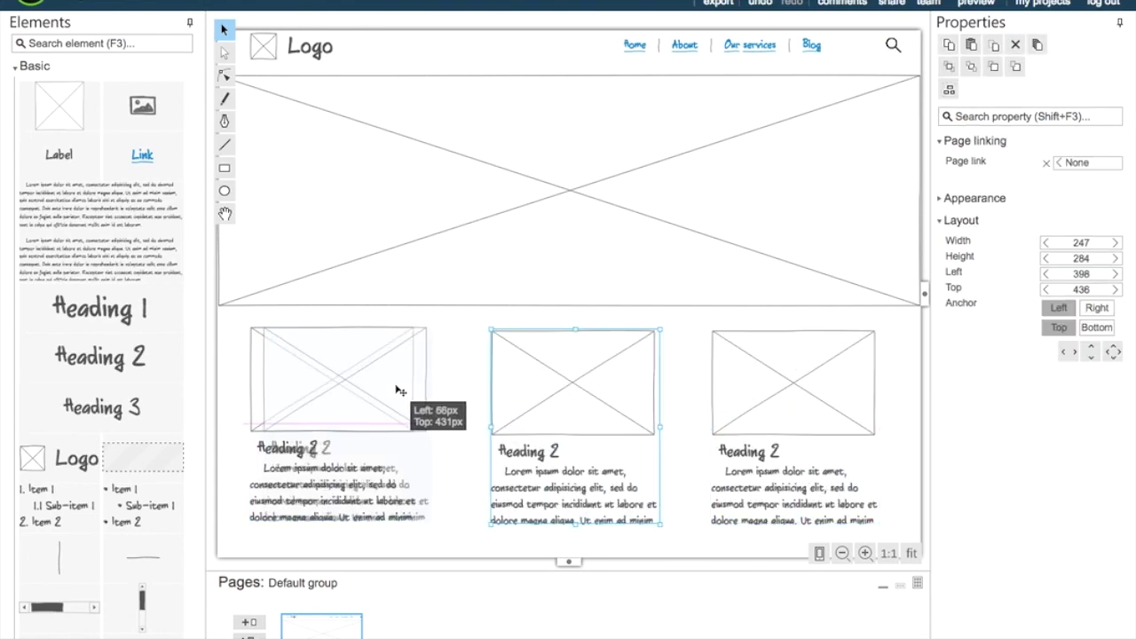
drag(581, 393, 401, 412)
click(453, 365)
scroll(426, 399, down, 1)
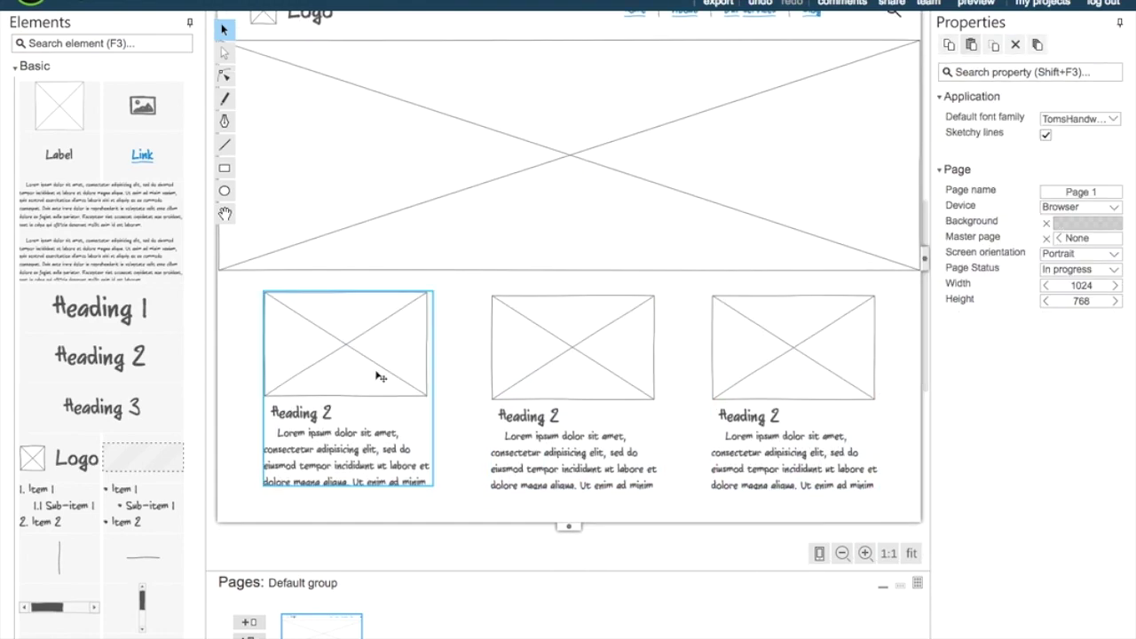
drag(375, 376, 386, 380)
- Extend the page downward and add a Heading 3 reading 'Used by companies such as:'
scroll(456, 378, down, 1)
scroll(456, 378, down, 2)
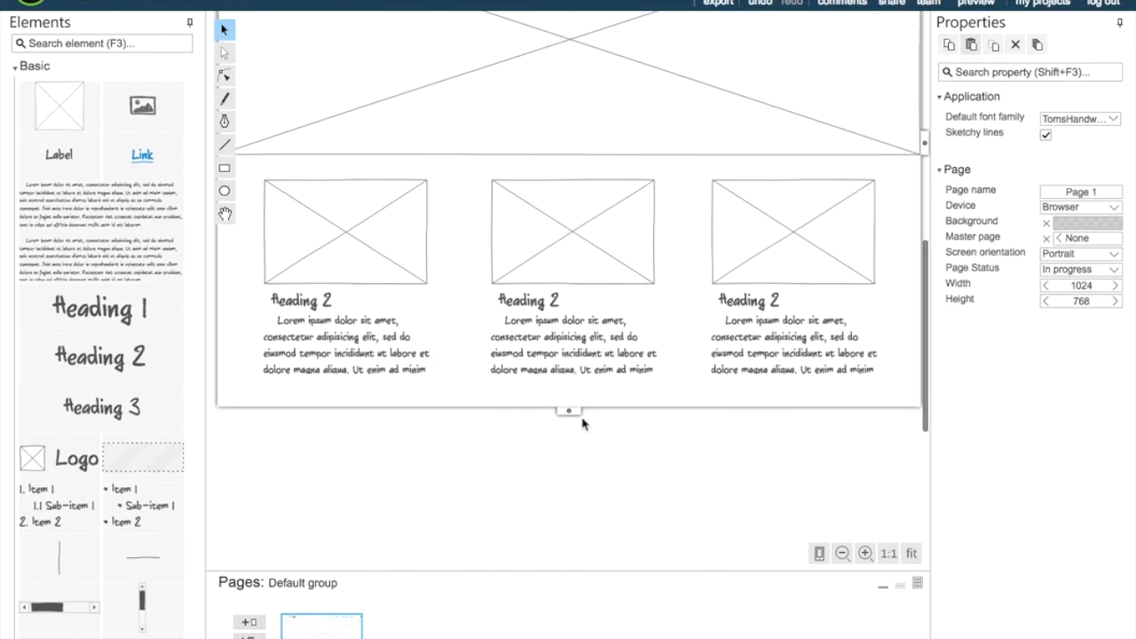
drag(569, 414, 568, 568)
drag(98, 408, 571, 432)
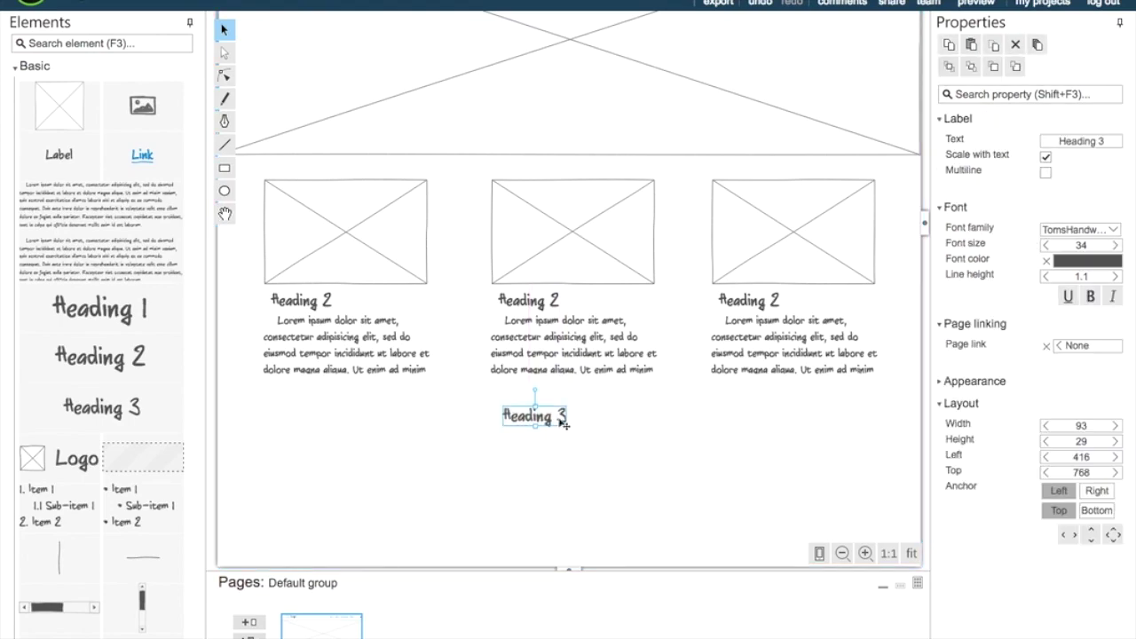
double_click(563, 424)
text(Used by)
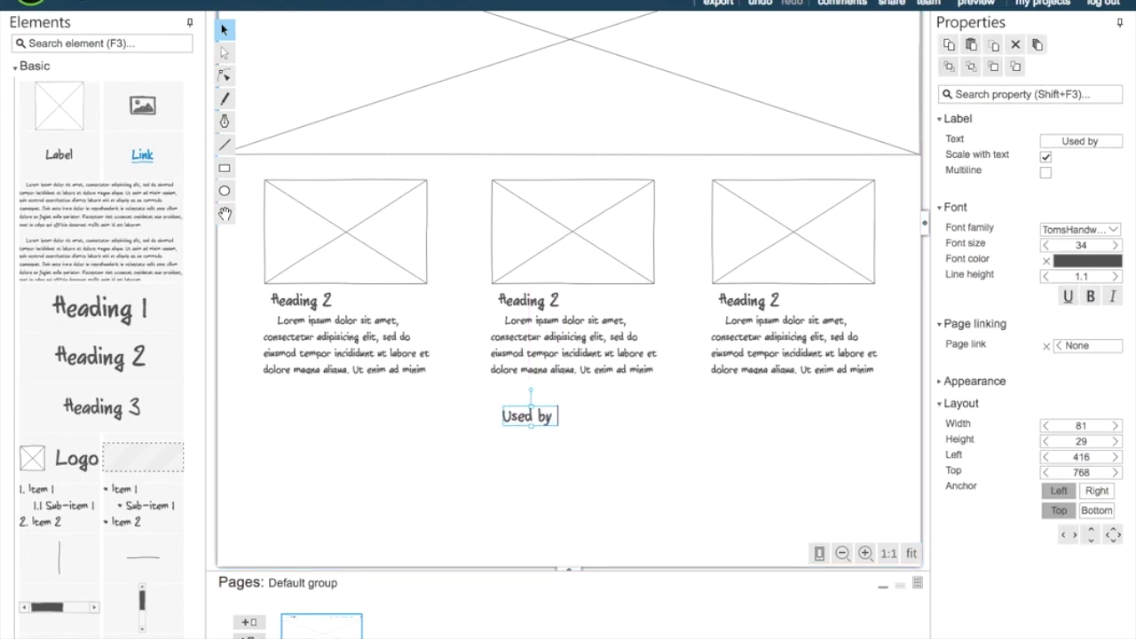
text( companies su)
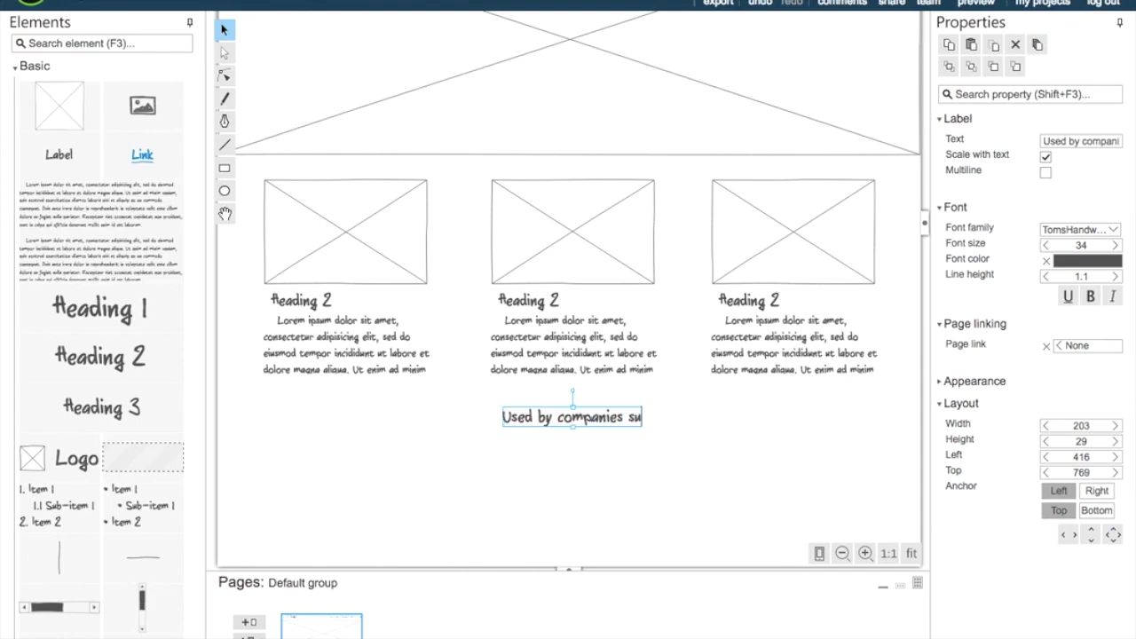
text(ch as:)
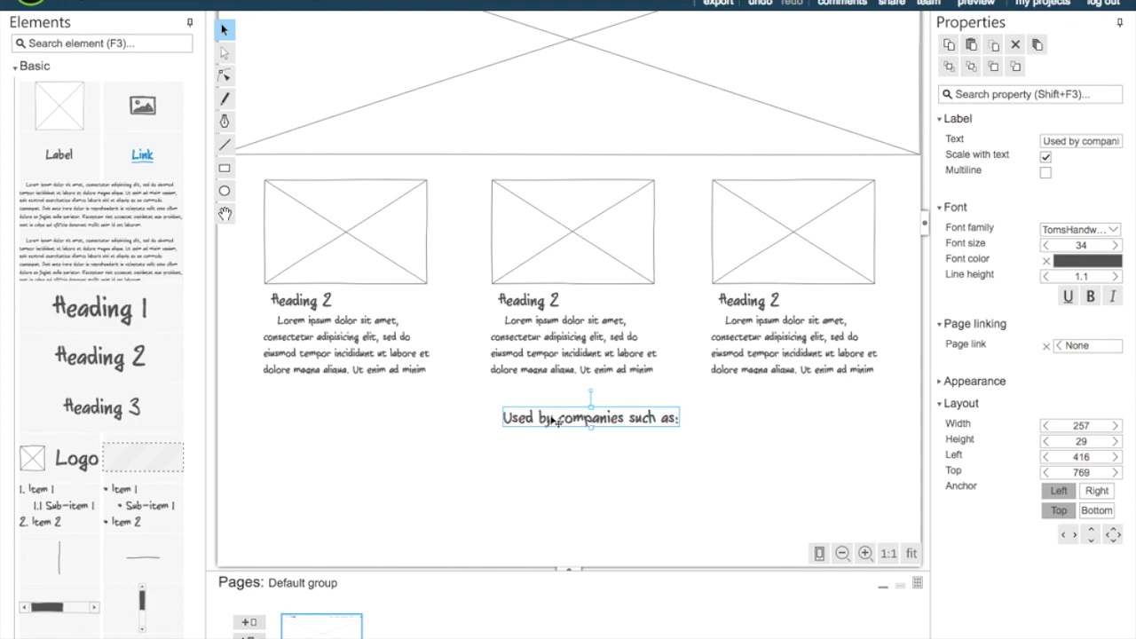
drag(554, 421, 542, 418)
click(520, 461)
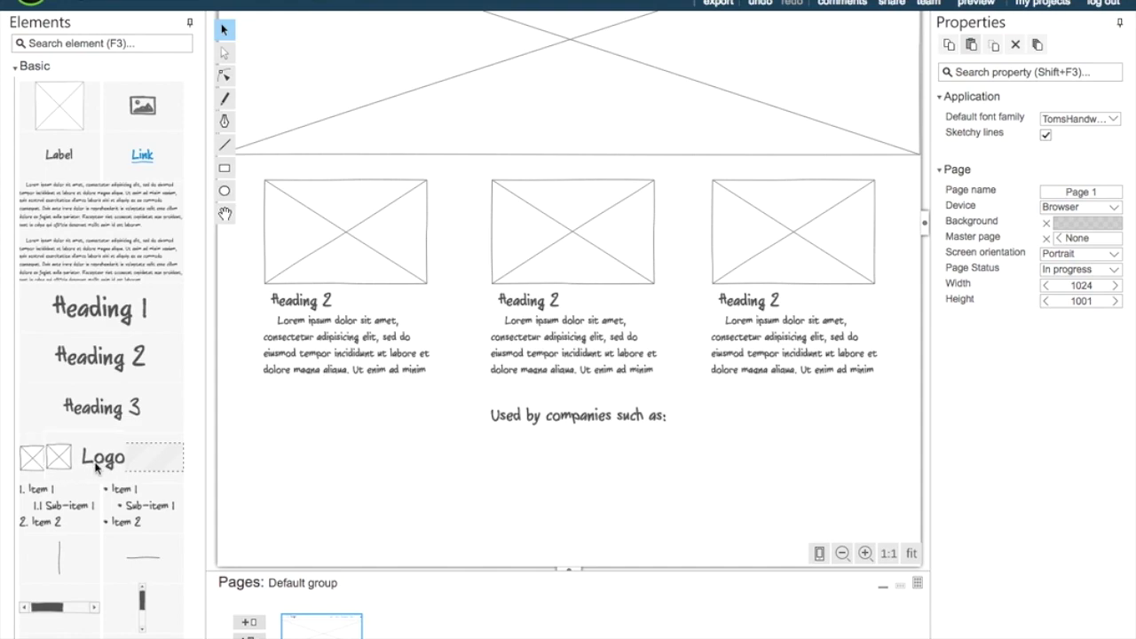
- Place five Logo placeholders below the caption in two rows
mouse_move(96, 467)
mouse_down()
mouse_move(273, 459)
mouse_move(360, 482)
mouse_up()
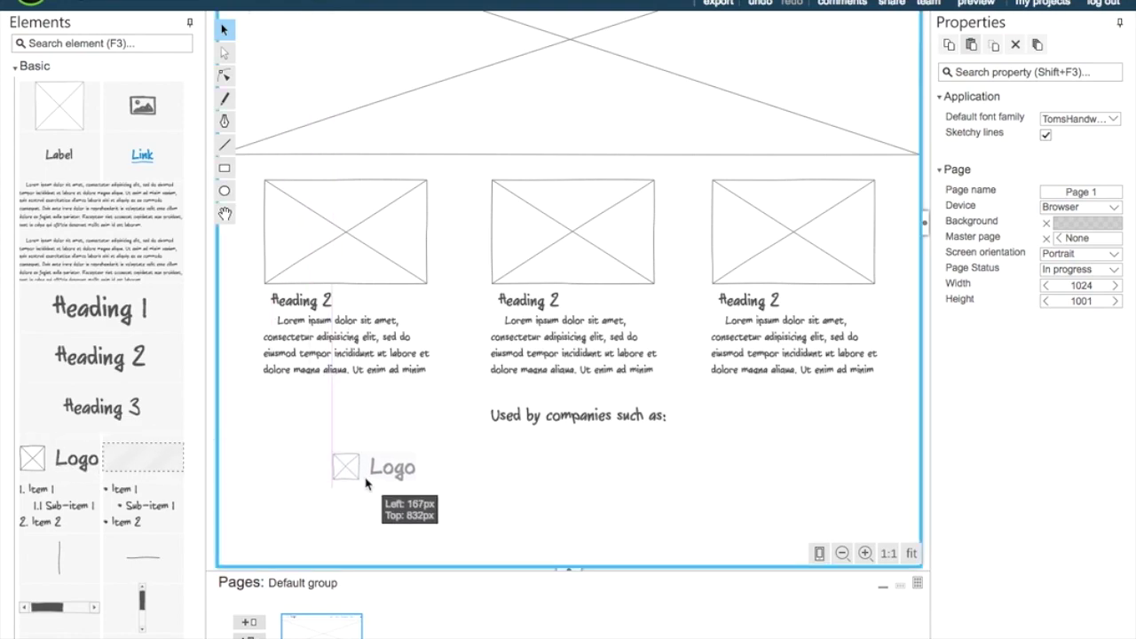
drag(372, 467, 592, 488)
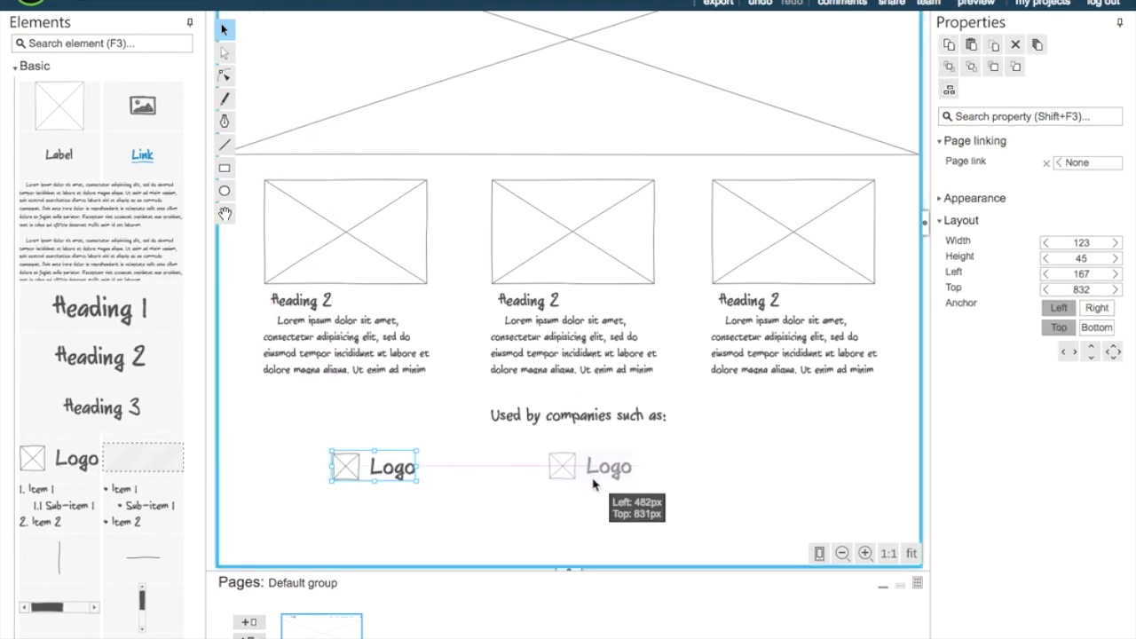
drag(592, 488, 590, 488)
mouse_move(77, 458)
mouse_down()
mouse_move(764, 484)
mouse_move(481, 527)
mouse_up()
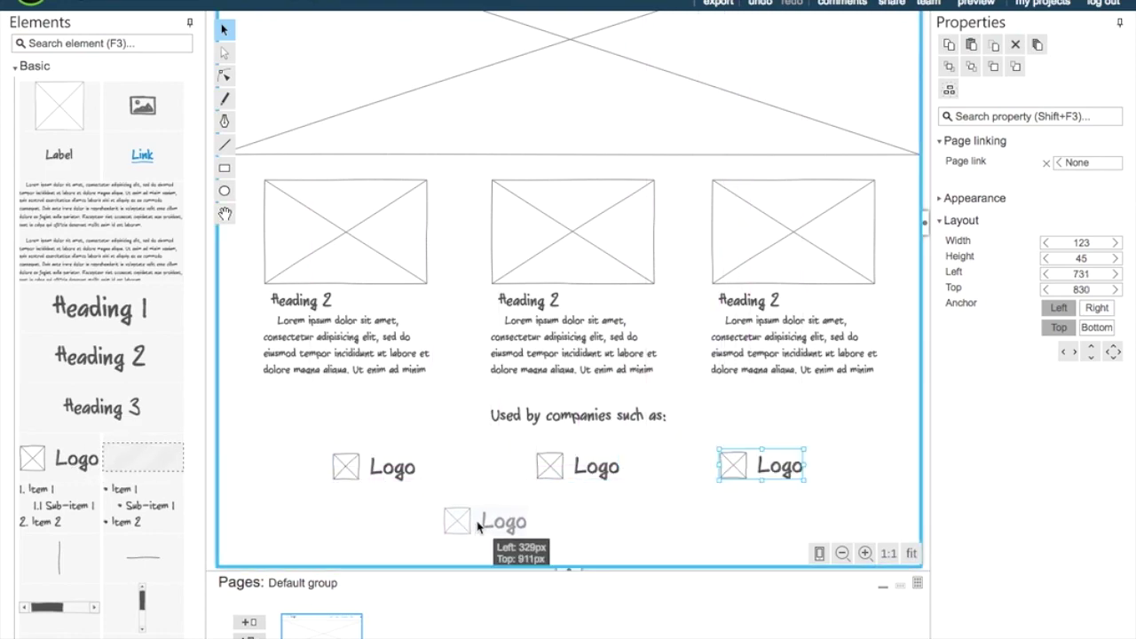
drag(76, 458, 701, 522)
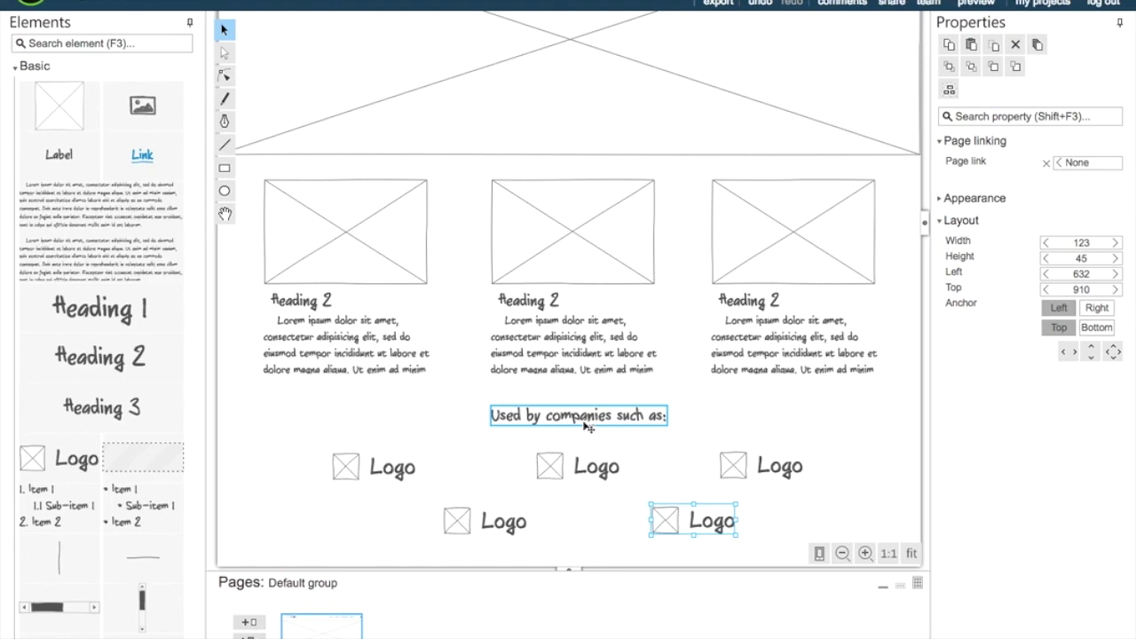
click(605, 530)
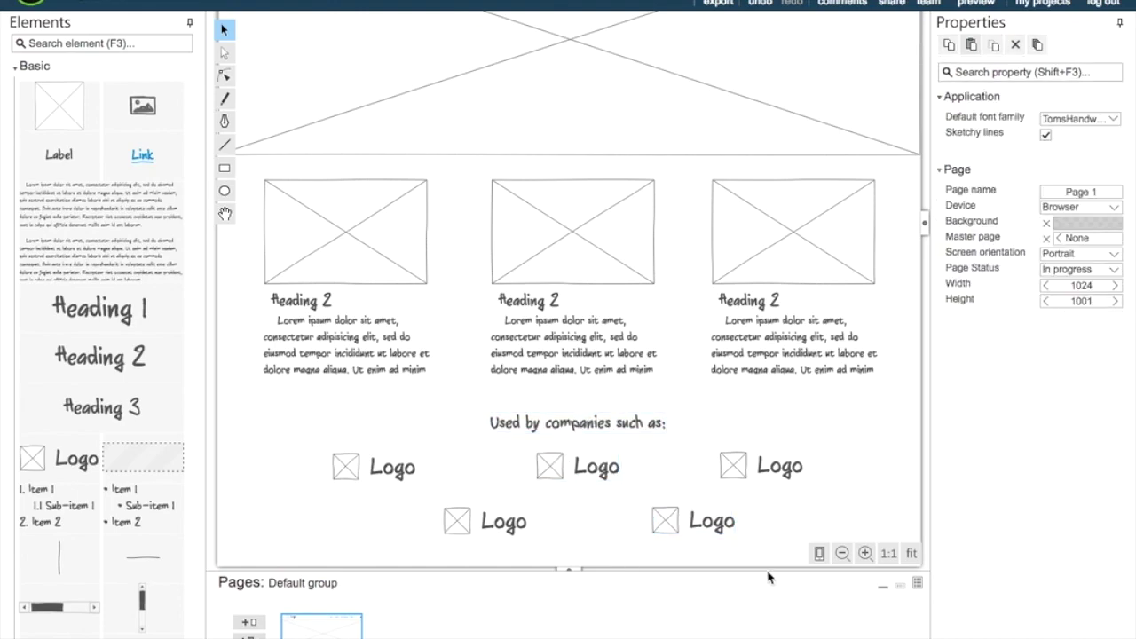
scroll(577, 540, down, 2)
scroll(568, 533, down, 2)
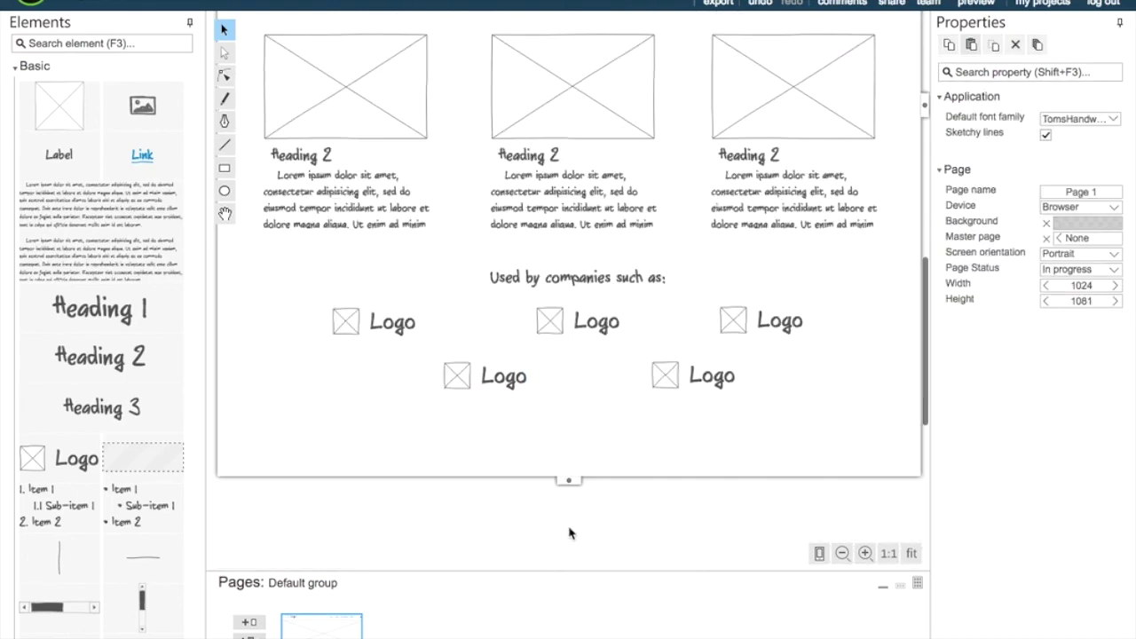
scroll(565, 480, down, 2)
- Draw a footer rectangle across the page bottom with a 'Copyright' label inside
drag(568, 418, 569, 489)
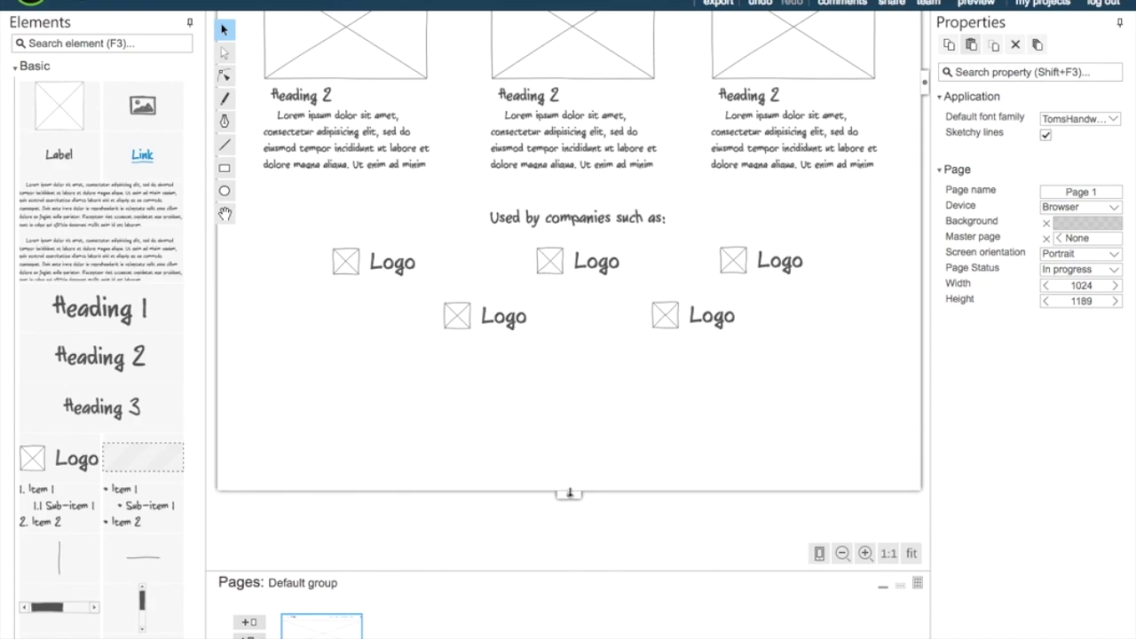
click(225, 168)
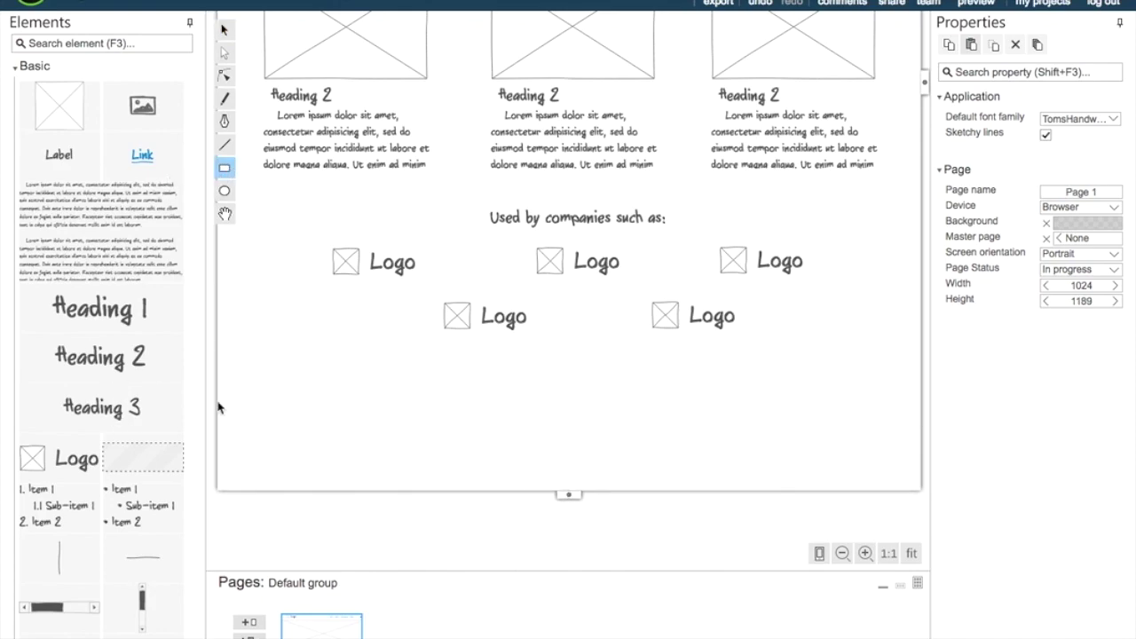
drag(219, 401, 923, 497)
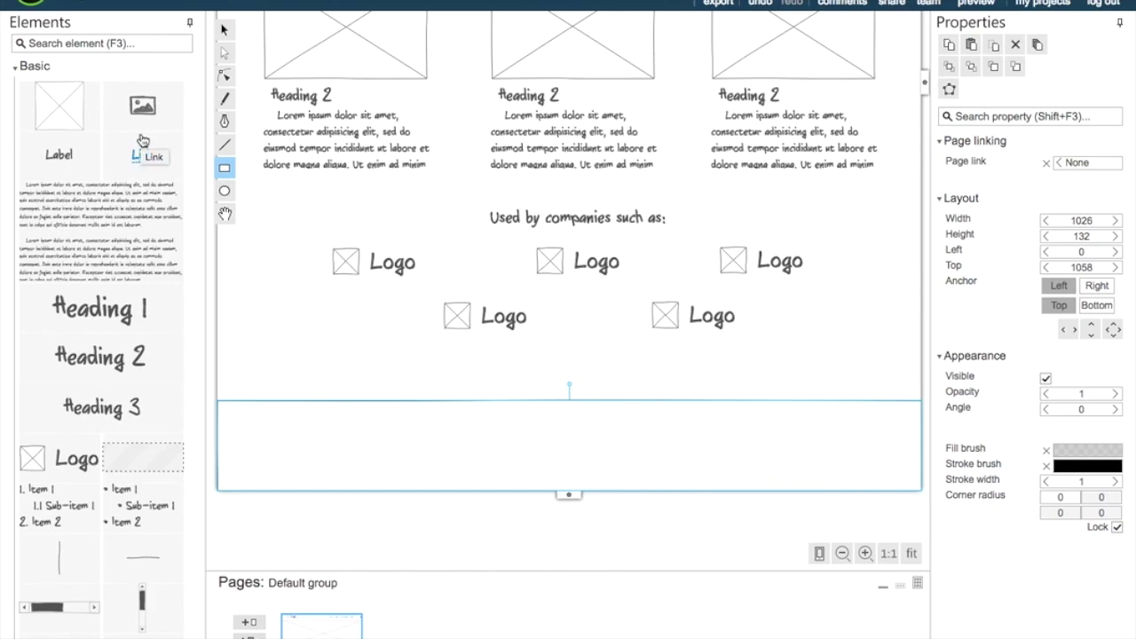
mouse_move(102, 407)
mouse_down()
mouse_move(308, 471)
mouse_move(286, 459)
mouse_up()
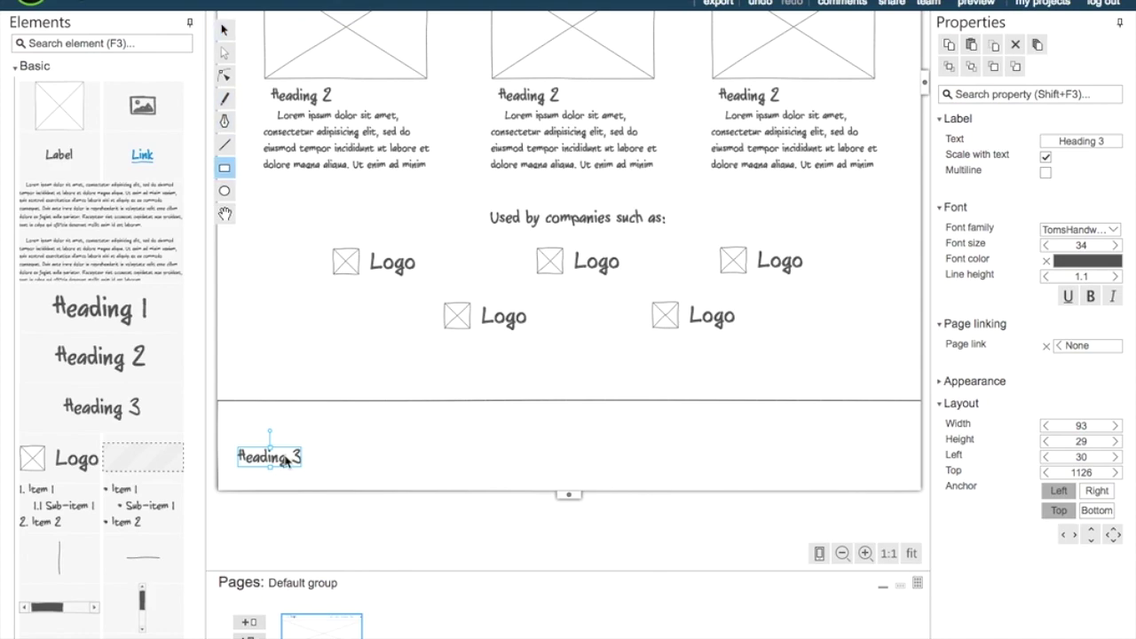
key(space)
double_click(286, 457)
text(Co)
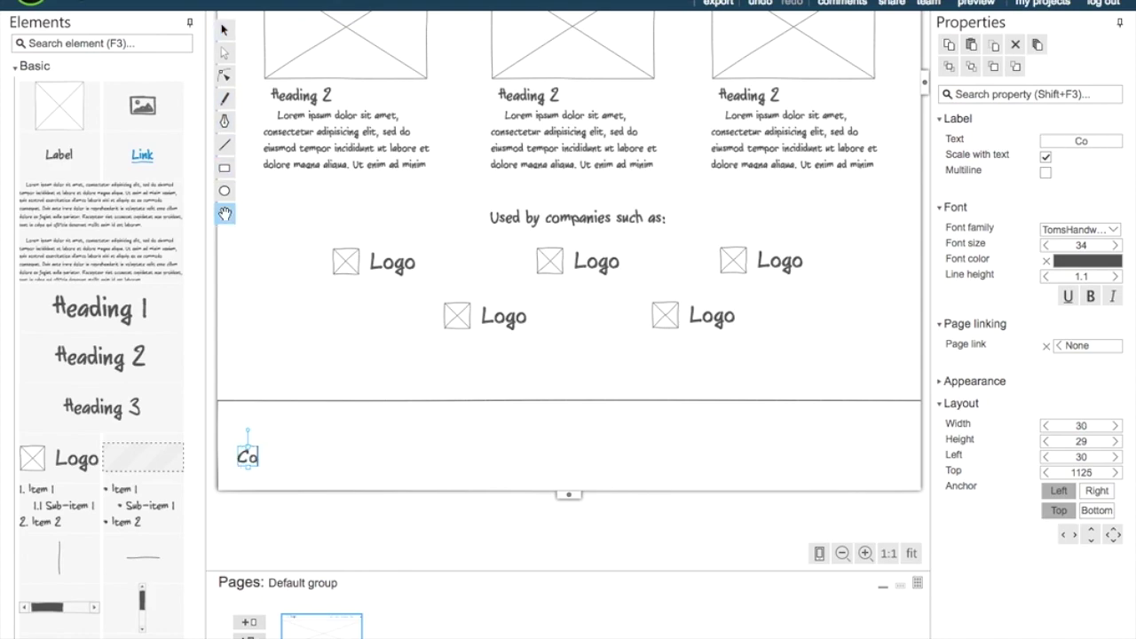
text(pyright)
key(Return)
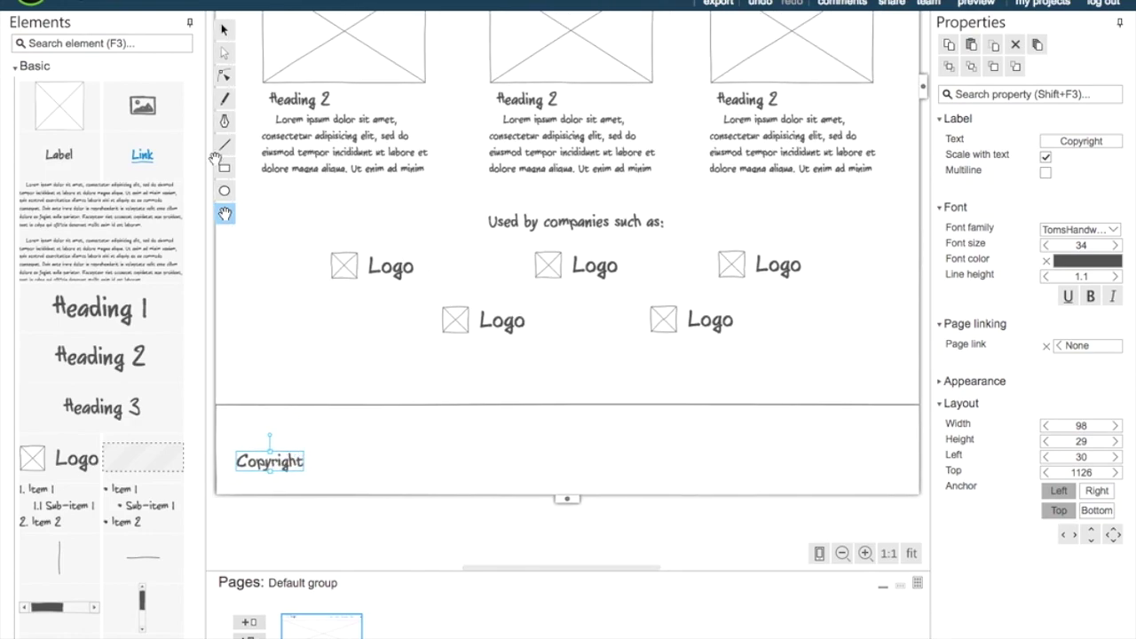
key(v)
drag(284, 468, 295, 468)
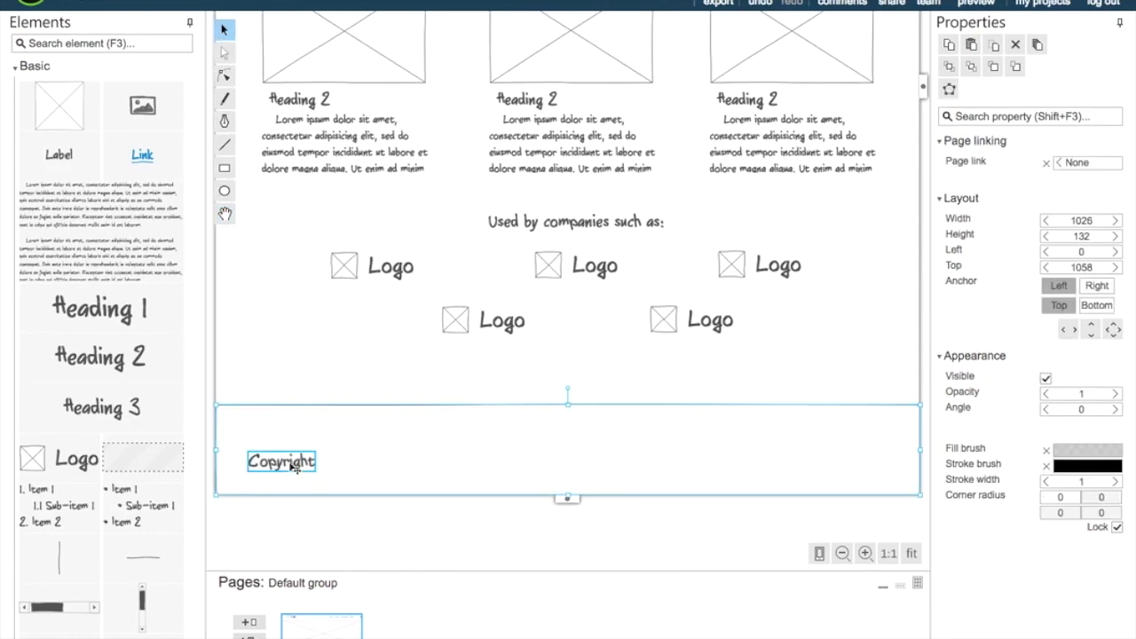
- Add an image beside the label set to IconFinder's blue copyright symbol
drag(143, 108, 250, 471)
click(1085, 144)
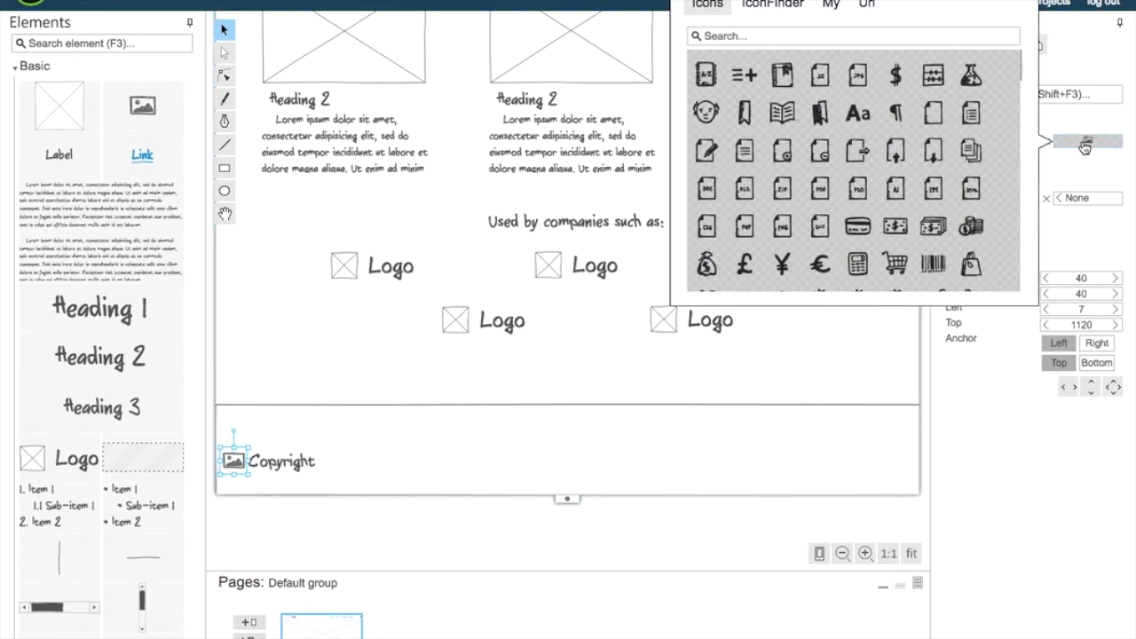
click(772, 5)
text(pencil)
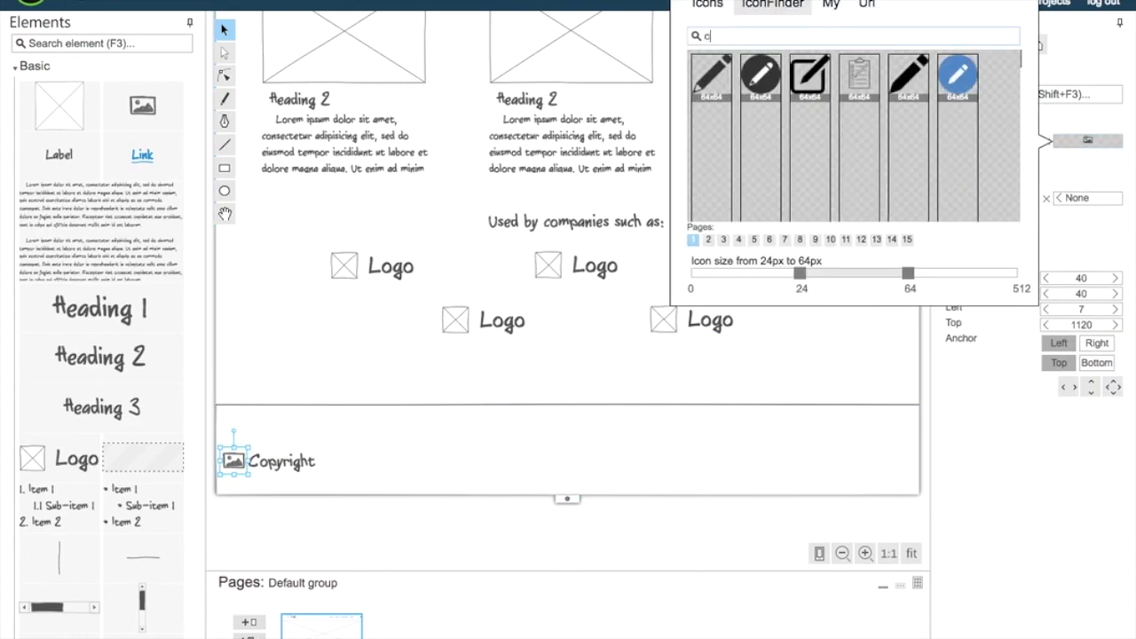
key(Return)
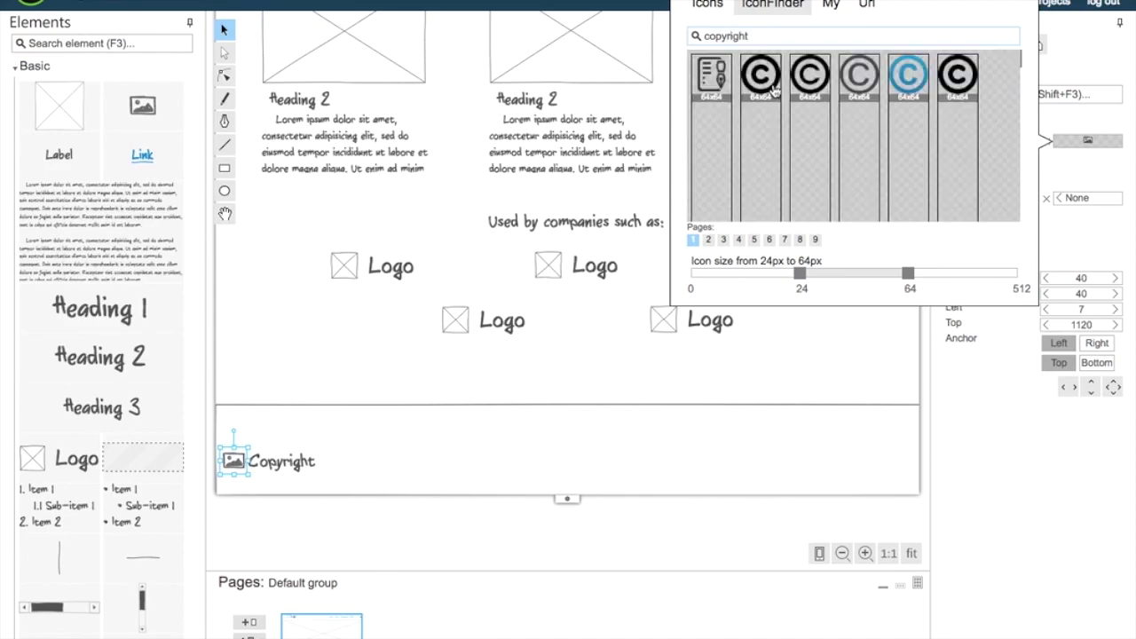
click(901, 78)
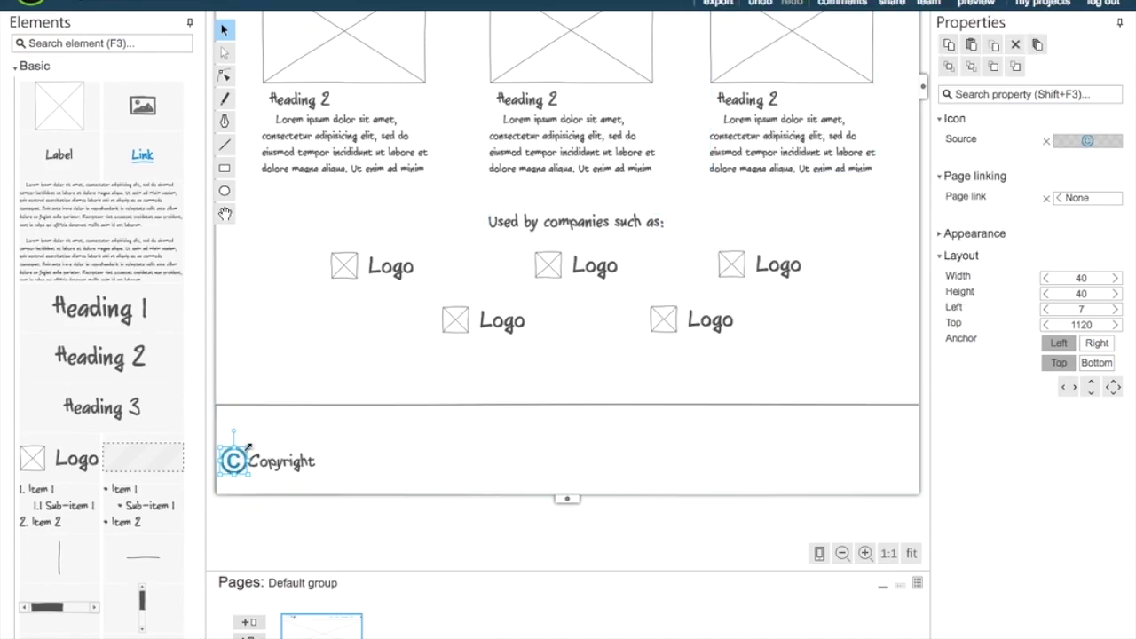
click(338, 457)
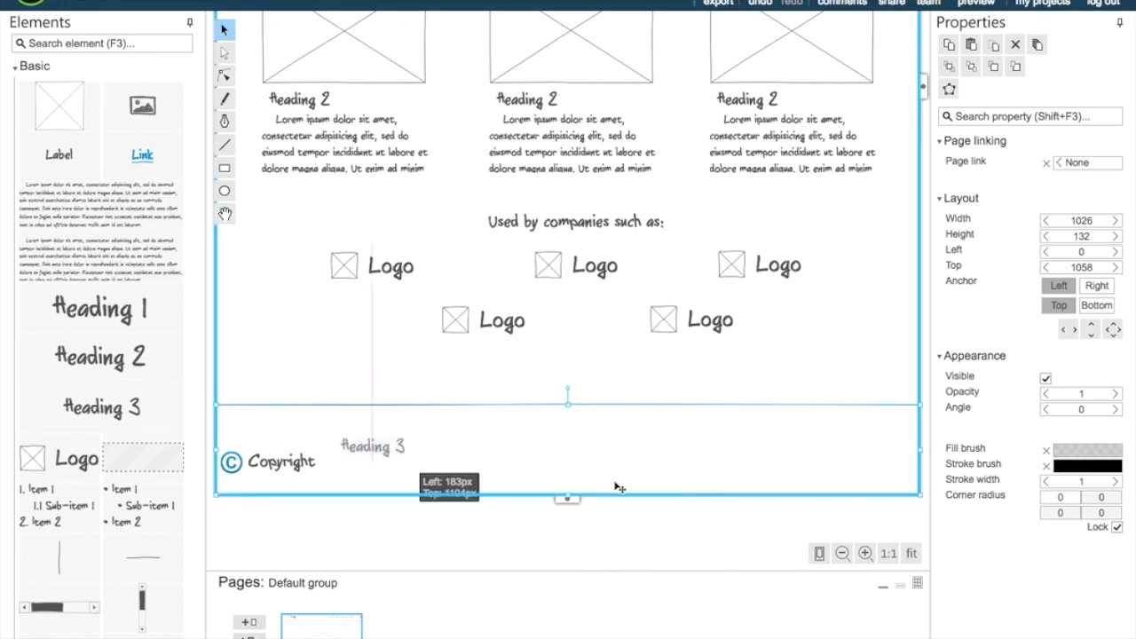
drag(113, 414, 577, 463)
- Label the footer's middle heading 'Terms & conditions' and nudge it lower
double_click(541, 450)
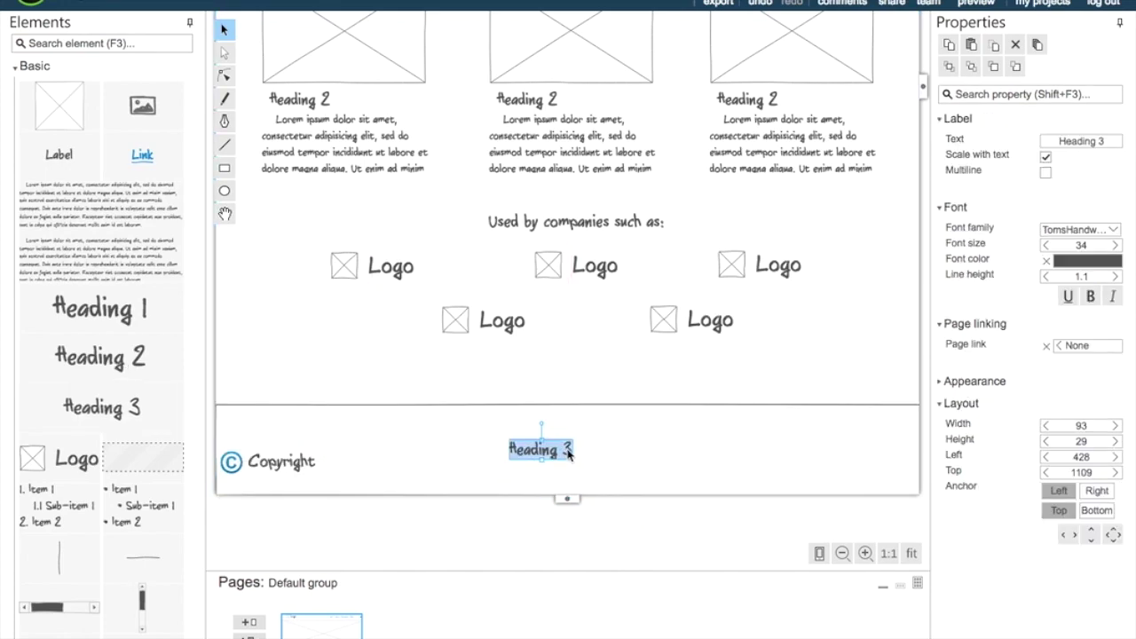
text(Terms & )
text(conditions)
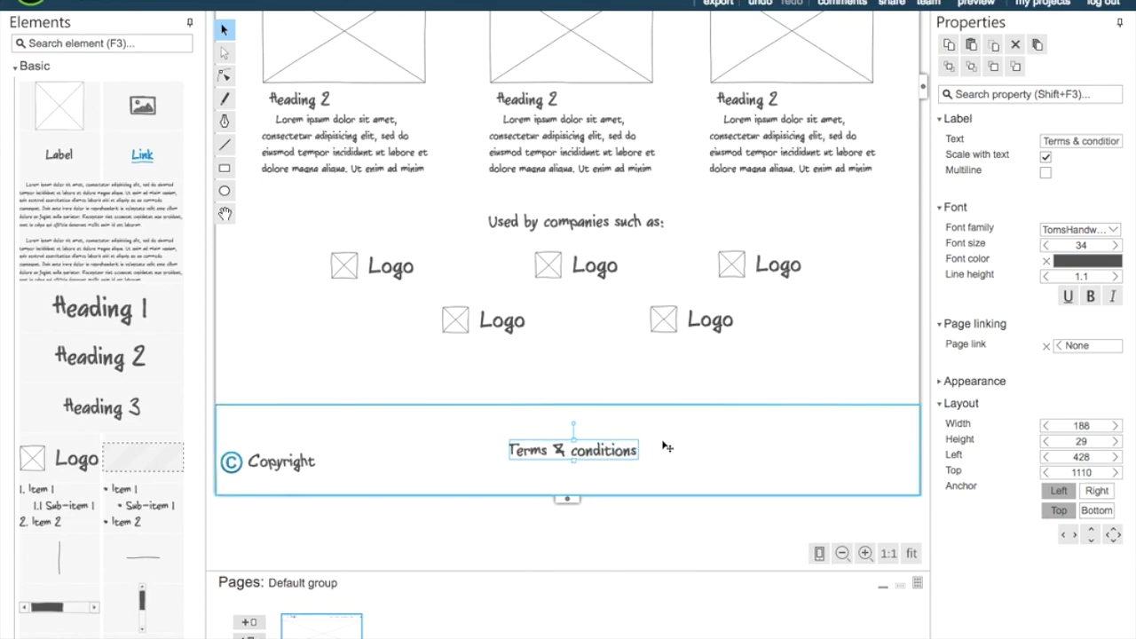
click(665, 448)
drag(628, 453, 631, 465)
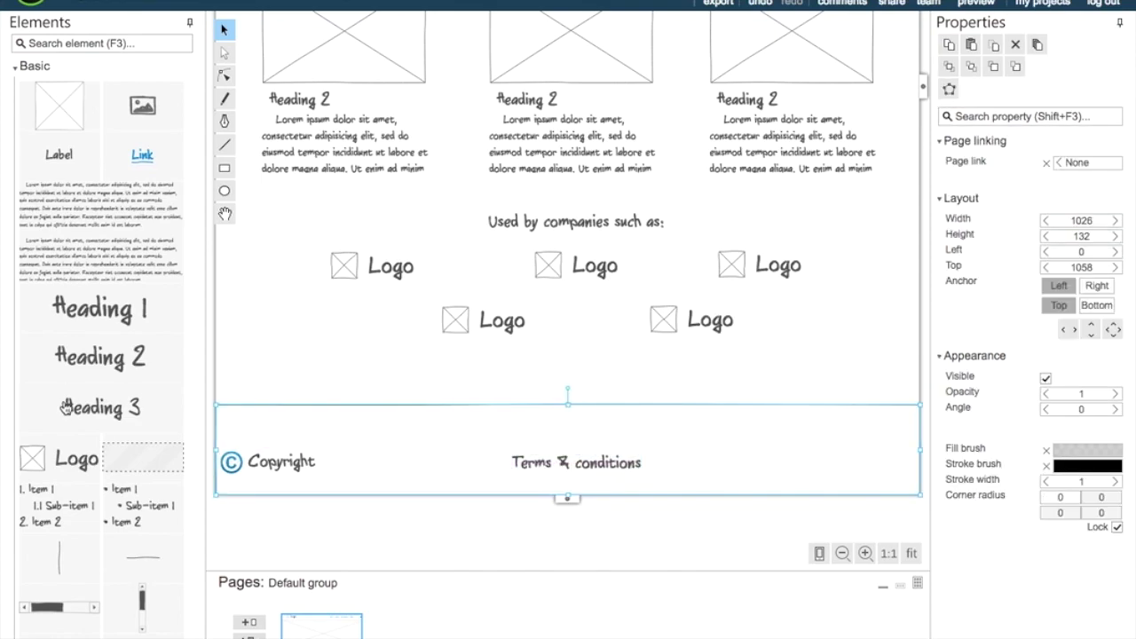
- Add a row of four icon placeholders at the footer's upper right
drag(139, 108, 760, 436)
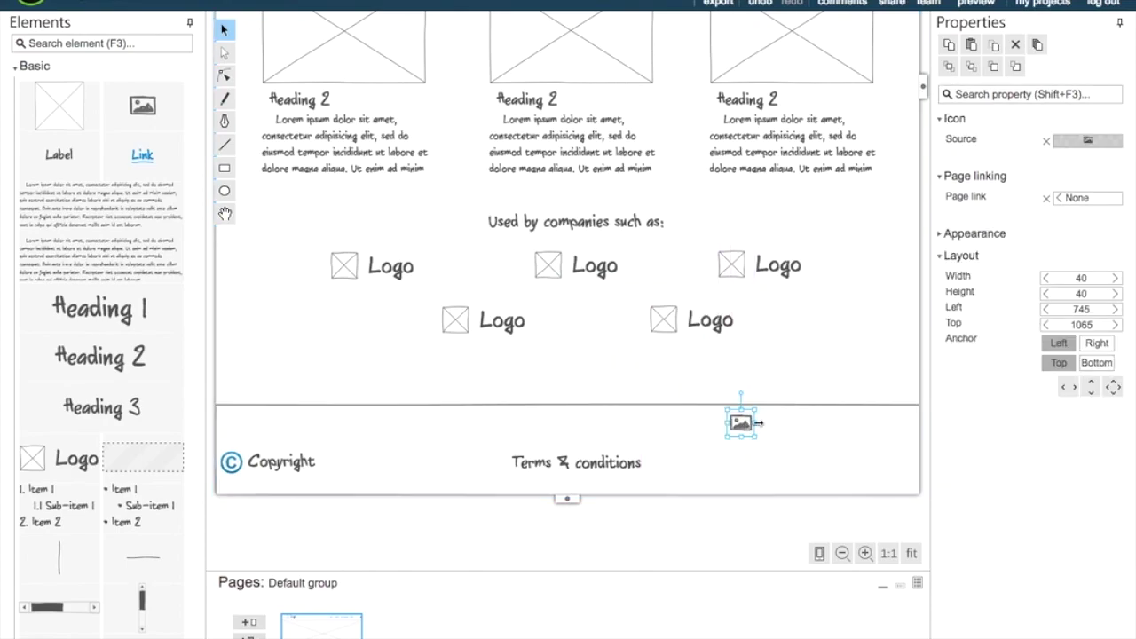
drag(760, 423, 769, 432)
drag(755, 430, 857, 433)
click(833, 450)
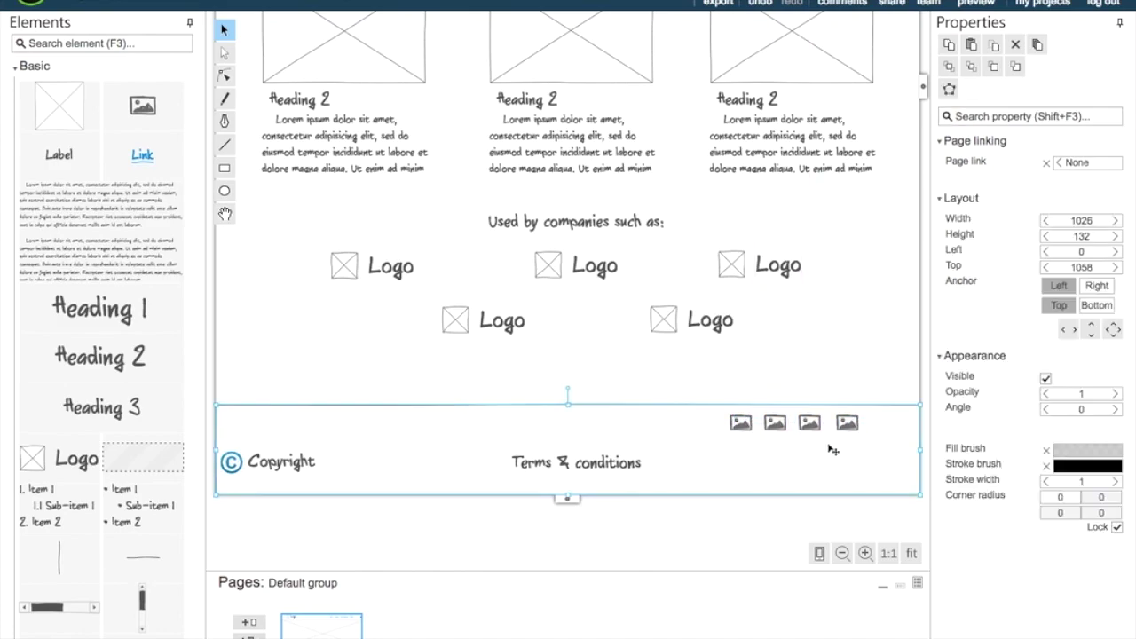
- Replace the first footer placeholder with a black Twitter bird from IconFinder
click(754, 433)
click(1065, 147)
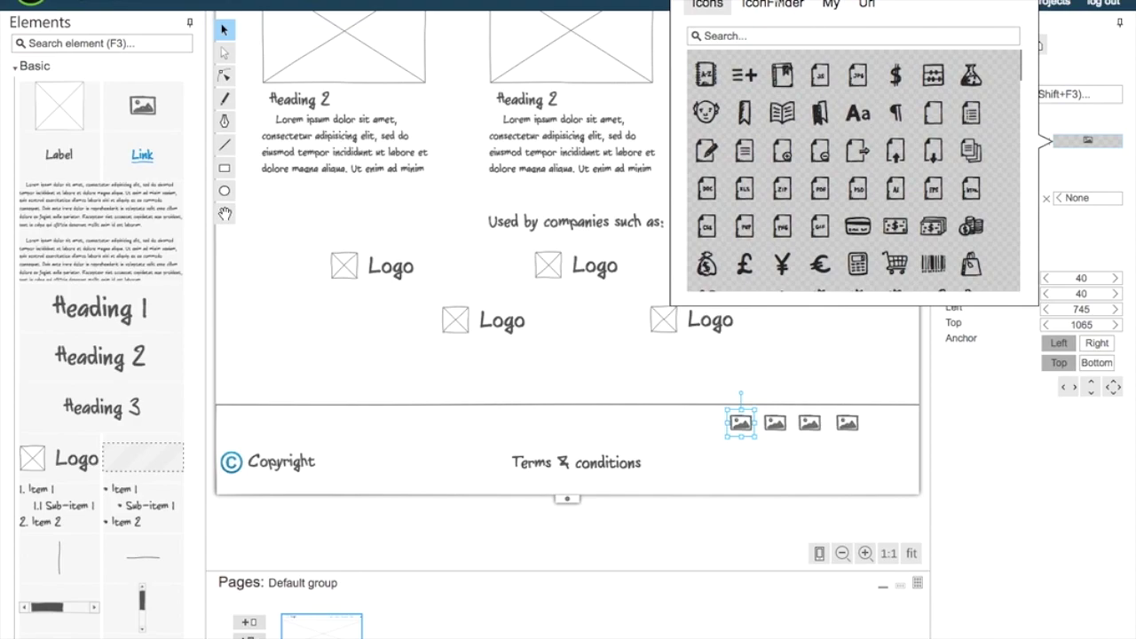
click(772, 4)
click(757, 36)
text(pencil)
key(Return)
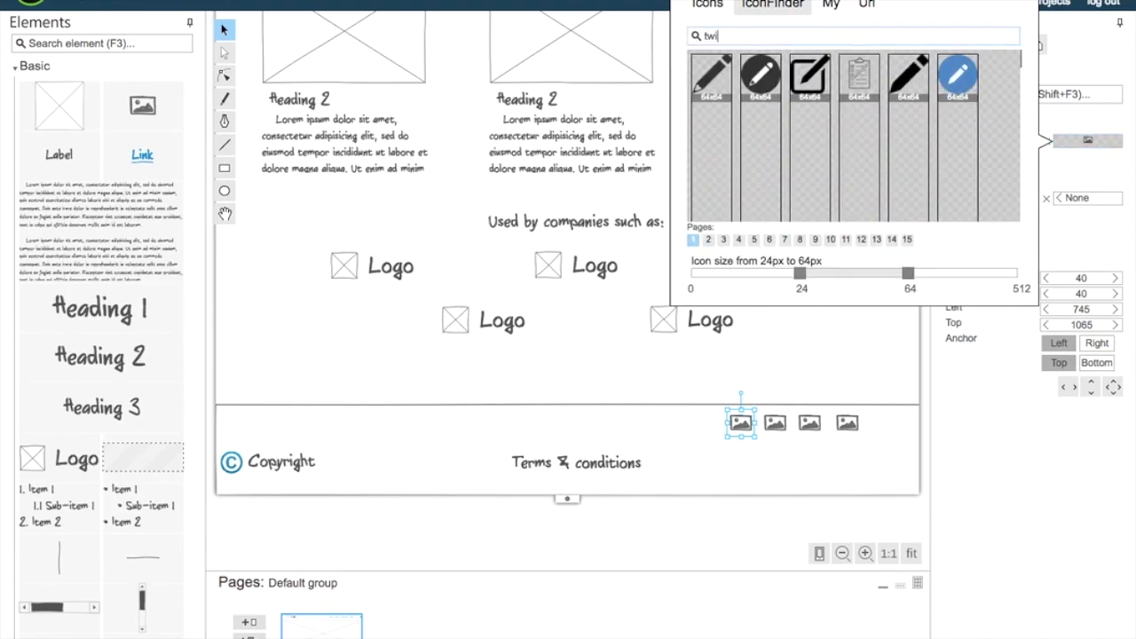
key(Return)
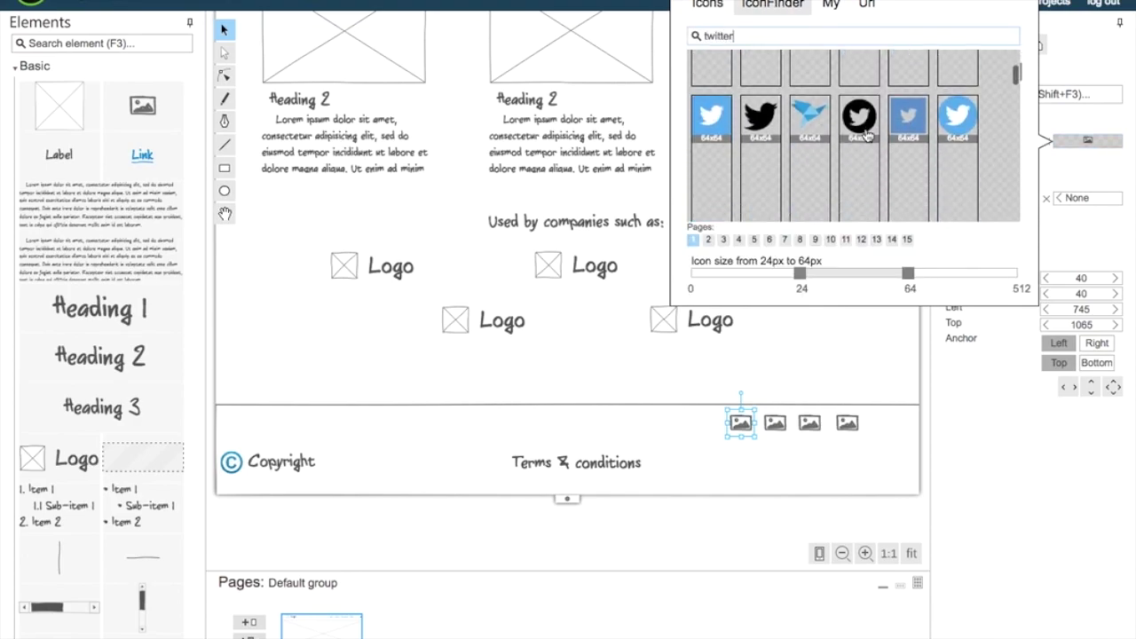
click(781, 109)
- Replace the second footer placeholder with a Facebook logo from an IconFinder search
click(776, 425)
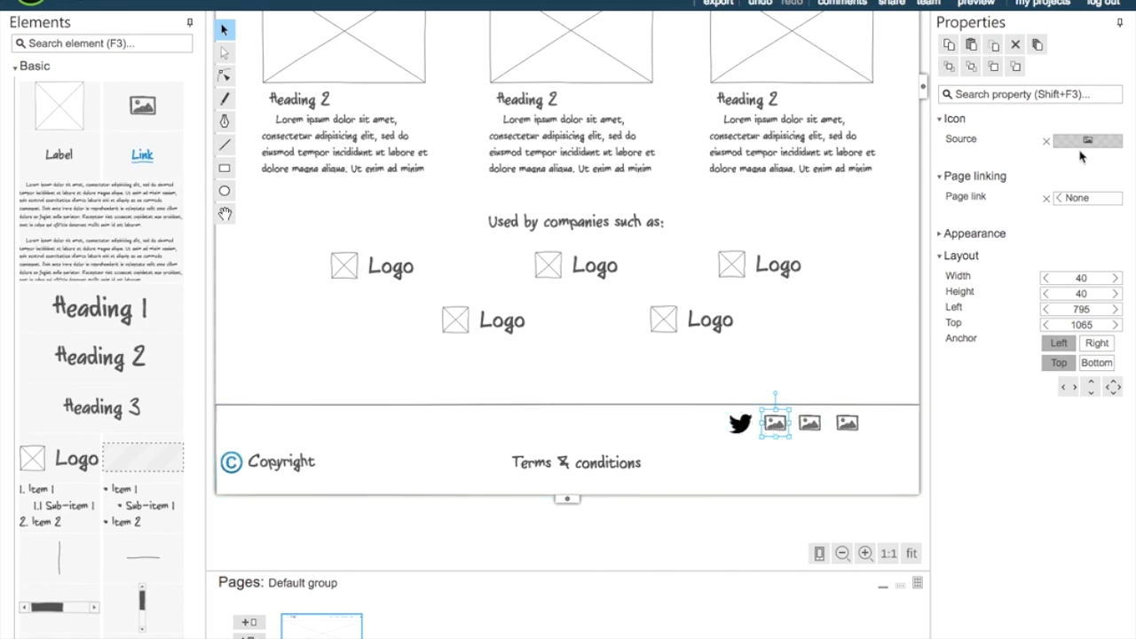
click(1083, 144)
text(f)
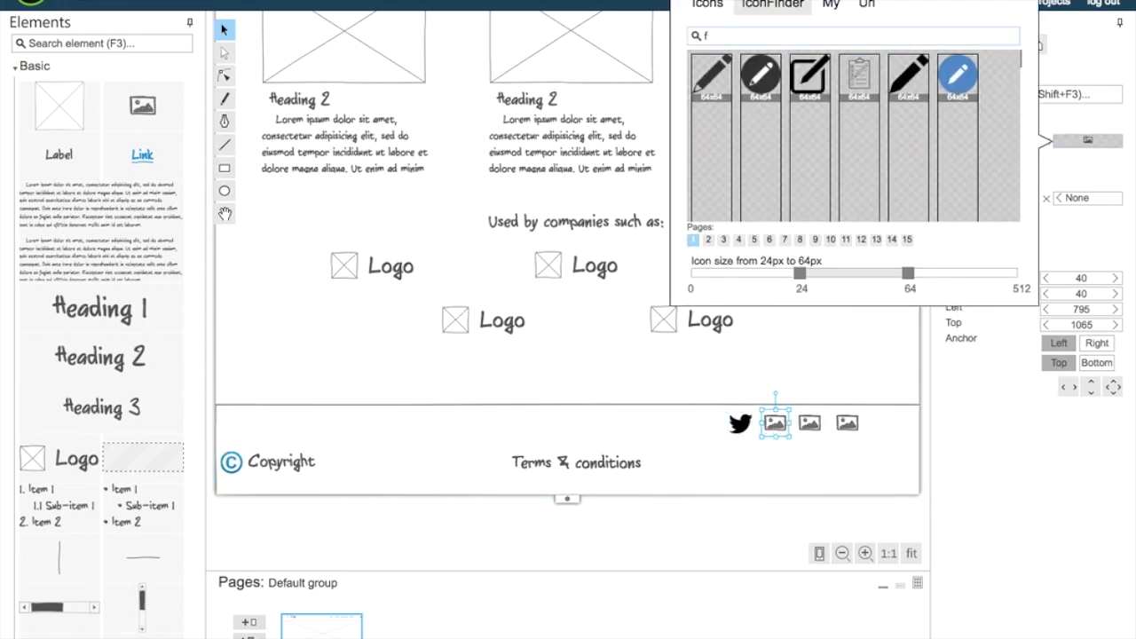
text(b)
key(Return)
click(914, 161)
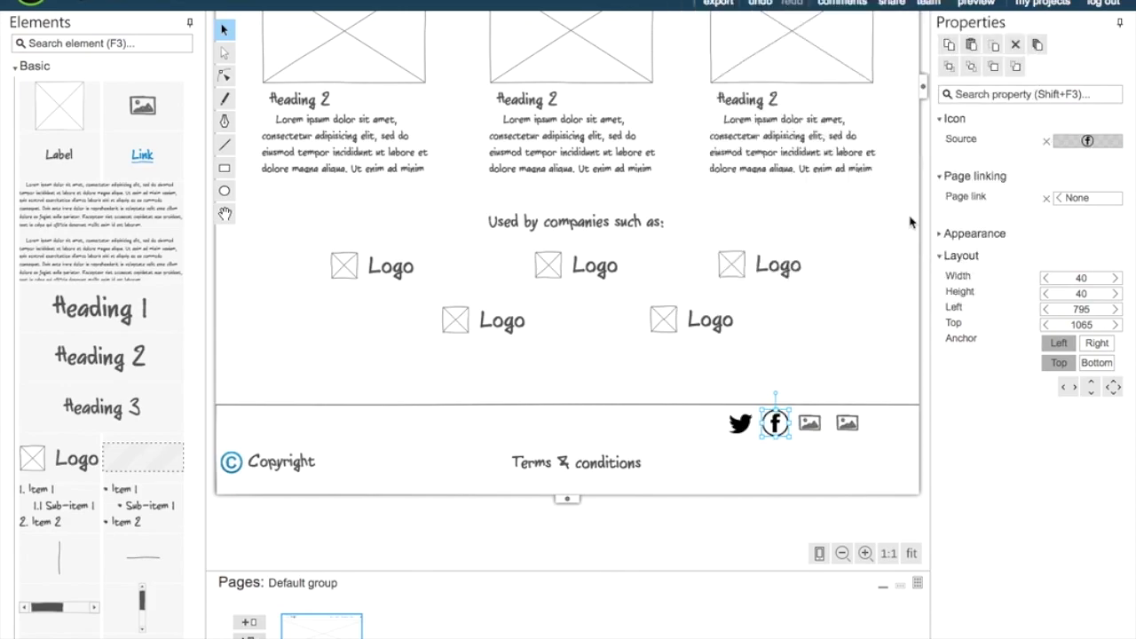
- Replace the third footer placeholder with the Snapchat ghost icon
click(815, 429)
click(1086, 141)
text(snapchat)
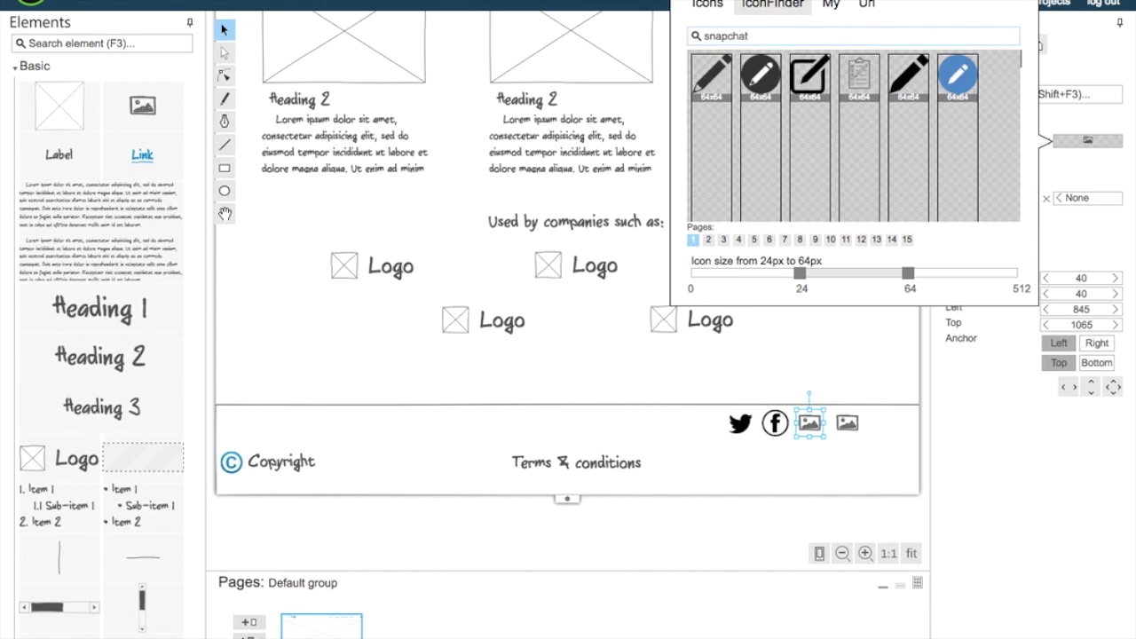
key(Return)
click(859, 89)
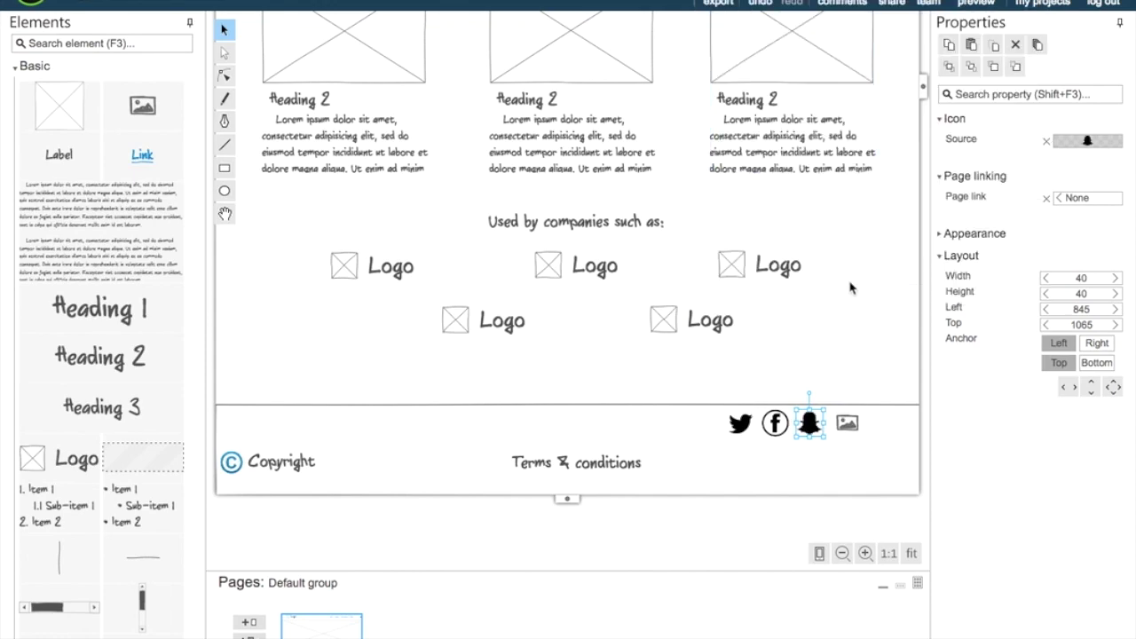
- Replace the fourth footer placeholder with an Instagram logo from IconFinder
click(848, 422)
click(1085, 142)
click(762, 6)
text(instagram)
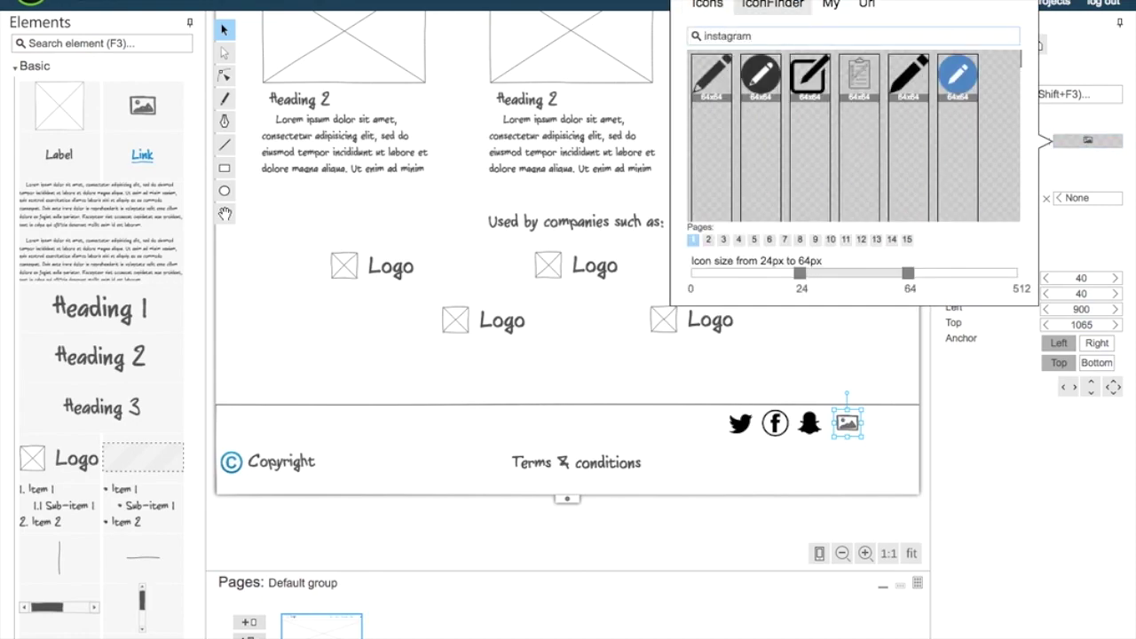
click(824, 92)
click(848, 423)
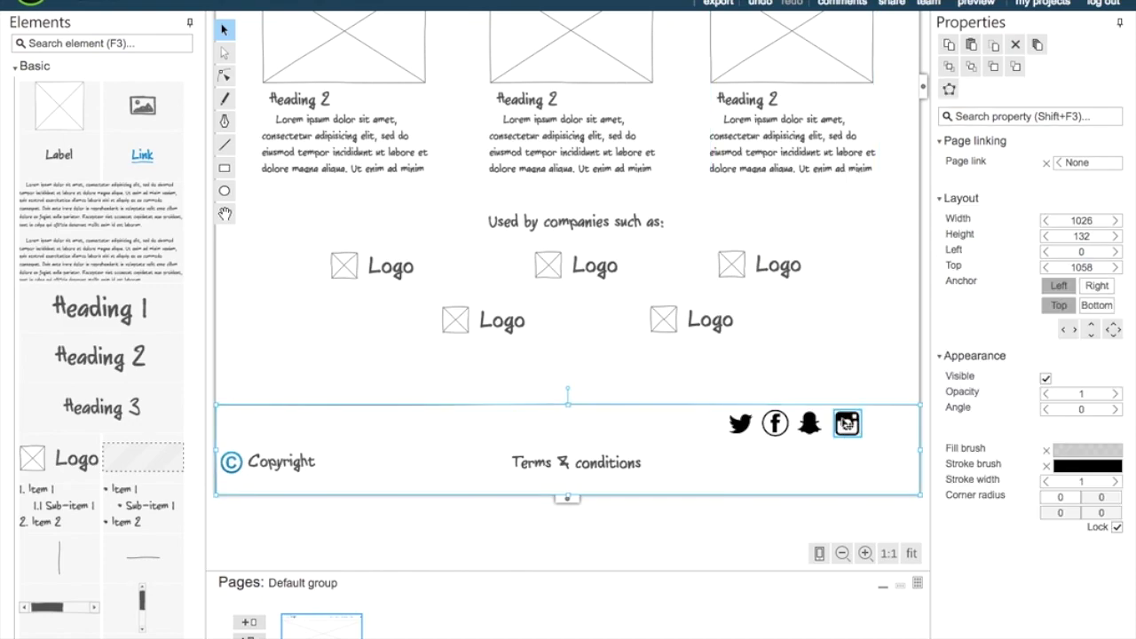
- Shrink the Instagram, Snapchat, Facebook and Twitter icons to a smaller matching size
drag(847, 408, 738, 415)
click(803, 417)
click(775, 425)
click(740, 425)
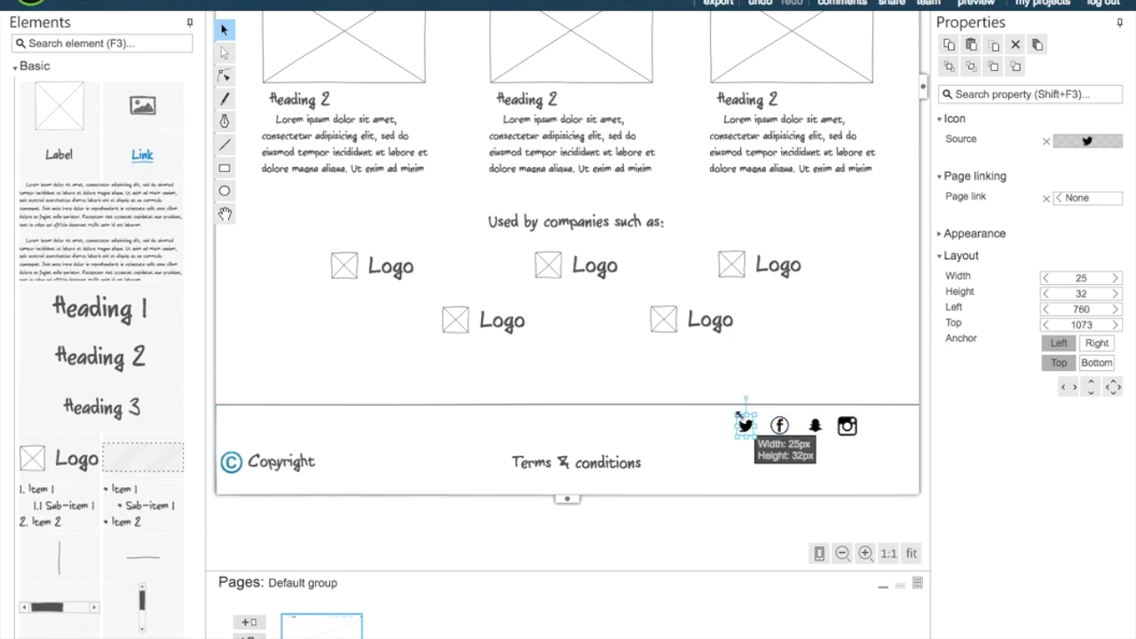
click(888, 465)
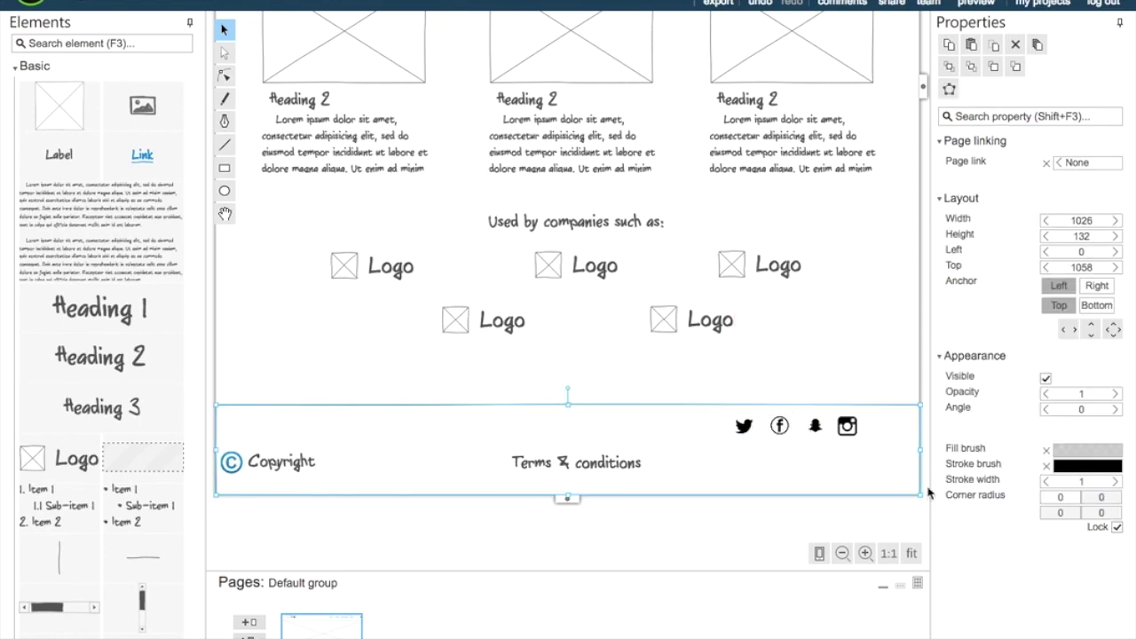
- Group the copyright text, Terms & conditions label and four social icons, then zoom out
click(568, 469)
shift+click(225, 469)
shift+click(270, 468)
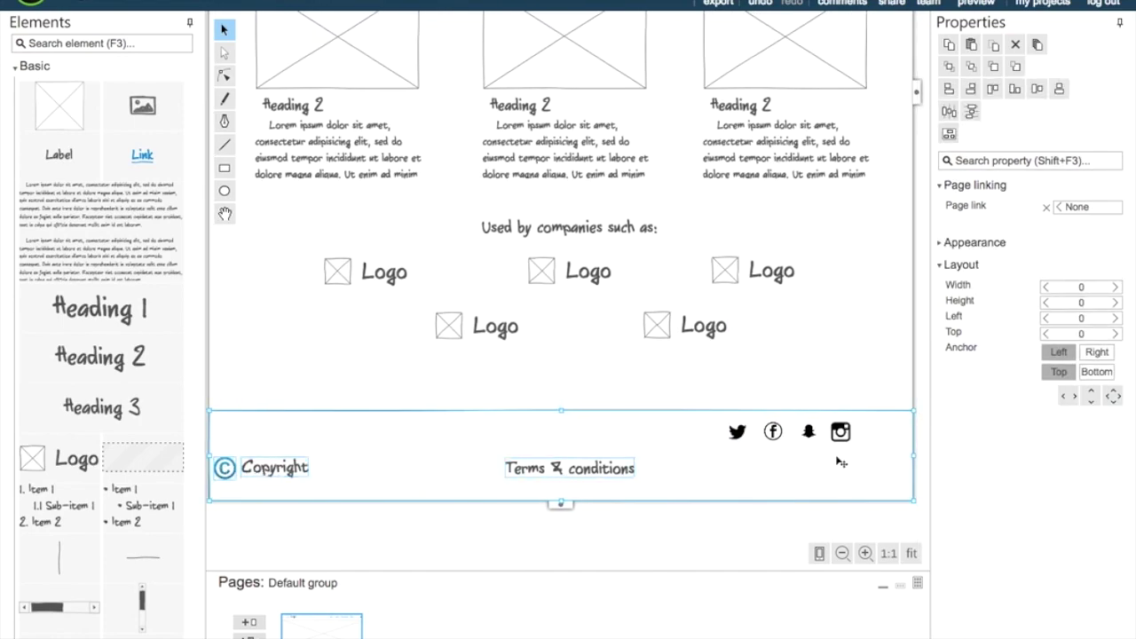
shift+click(739, 431)
shift+click(773, 431)
shift+click(807, 432)
shift+click(840, 431)
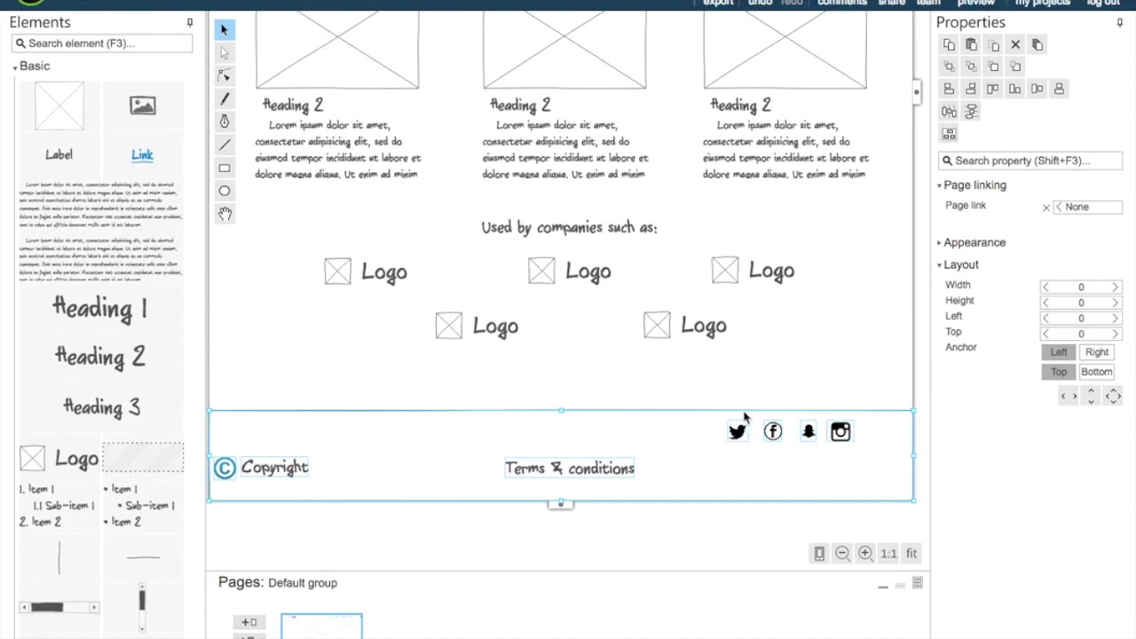
right_click(742, 476)
click(904, 532)
click(854, 371)
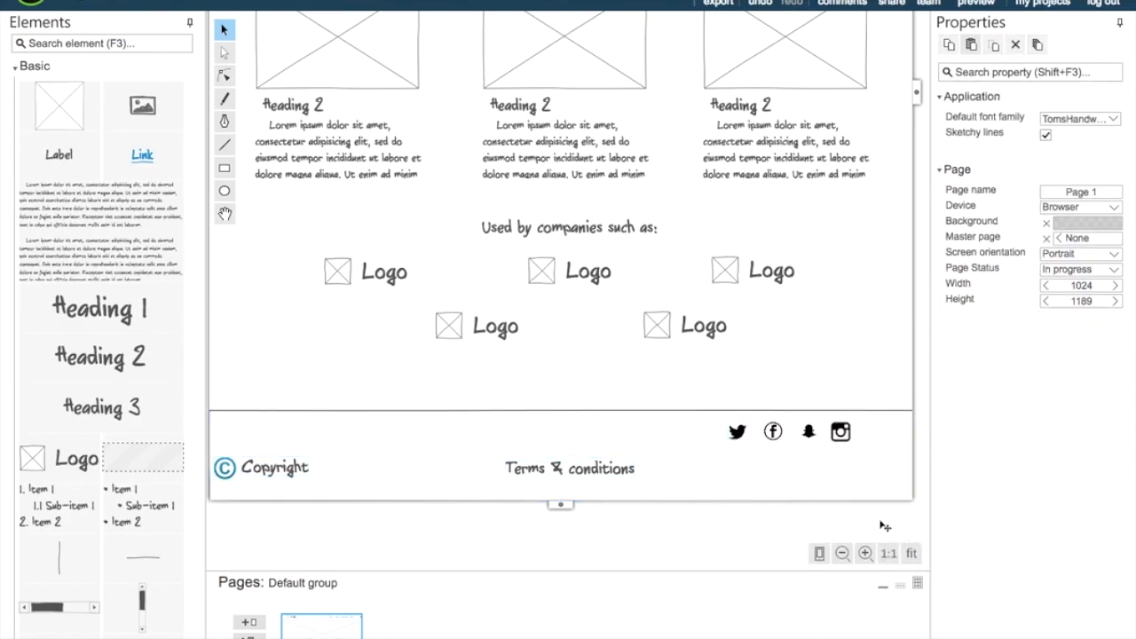
click(842, 553)
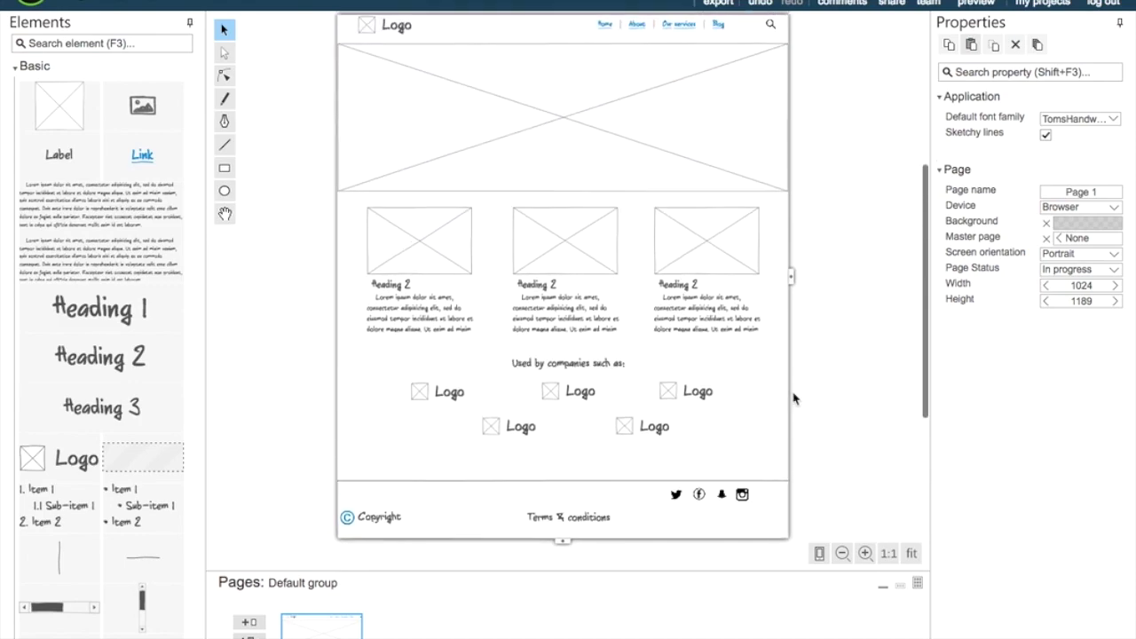